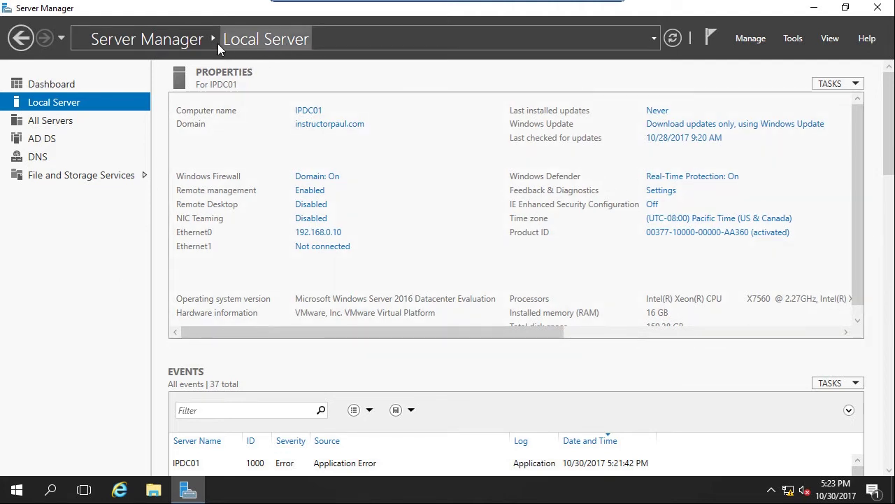
- Launch Group Policy Management from Server Manager's Tools menu
left_click(793, 40)
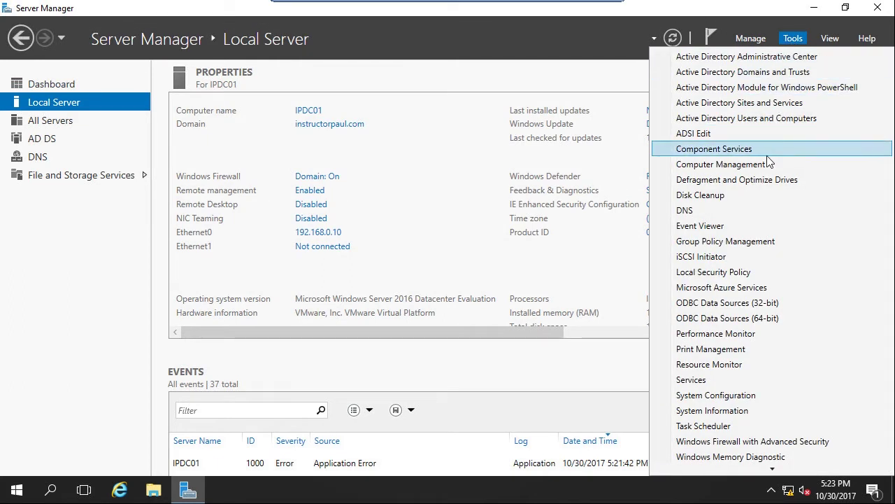
left_click(728, 243)
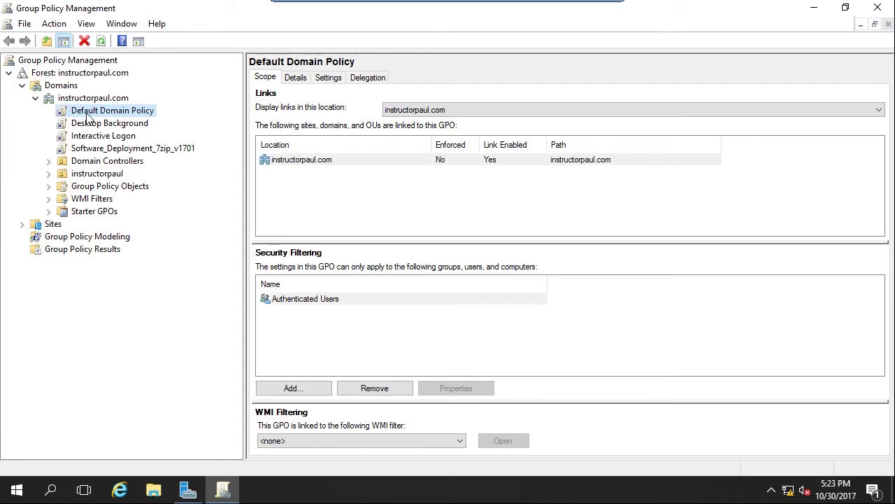
- Show the Default Domain Policy's Password Policy and Account Lockout Policy values in its Settings report
left_click(89, 113)
left_click(328, 79)
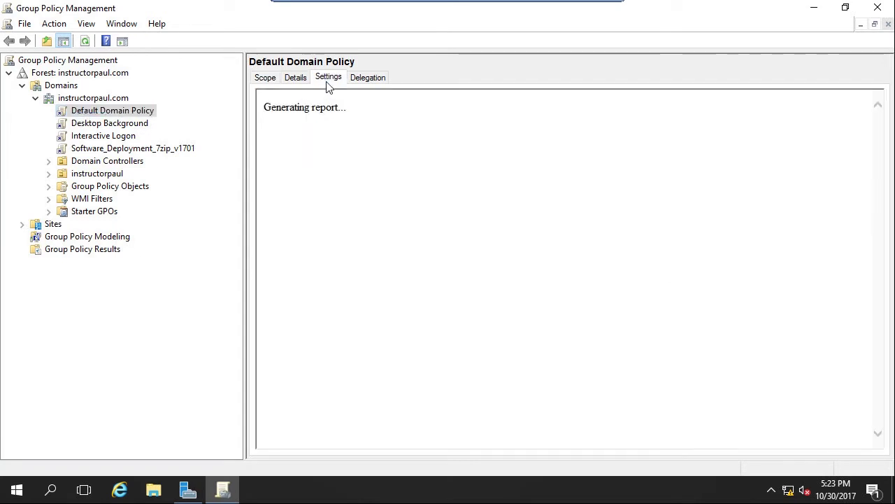
left_click(336, 180)
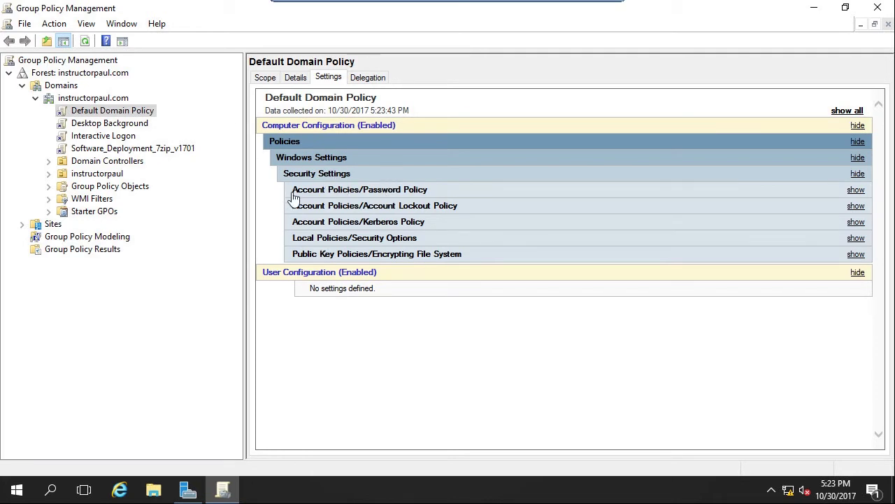
left_click(301, 194)
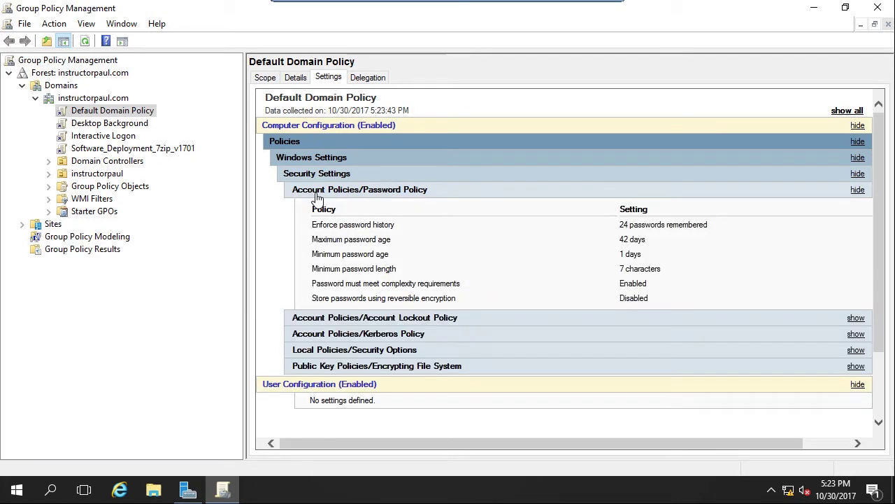
left_click(345, 319)
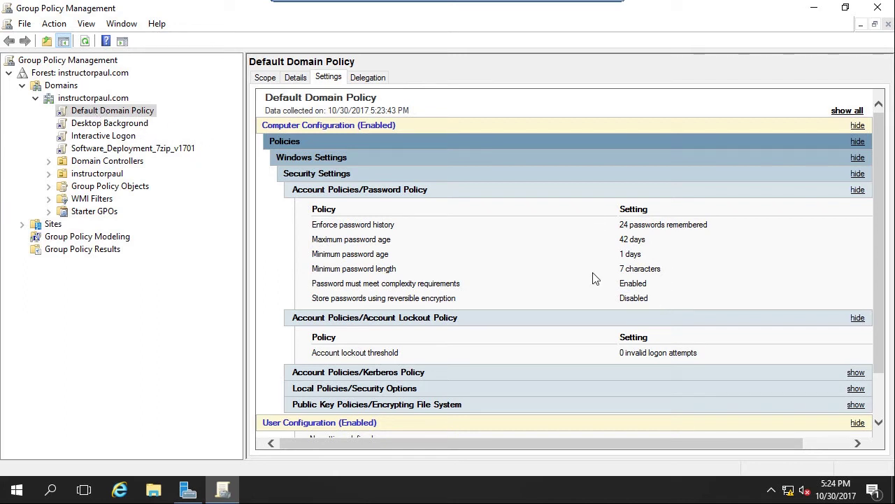
left_click_drag(576, 303, 319, 226)
left_click(409, 271)
- Open the Default Domain Policy in the Group Policy Management Editor, maximized with a wider tree pane
right_click(150, 118)
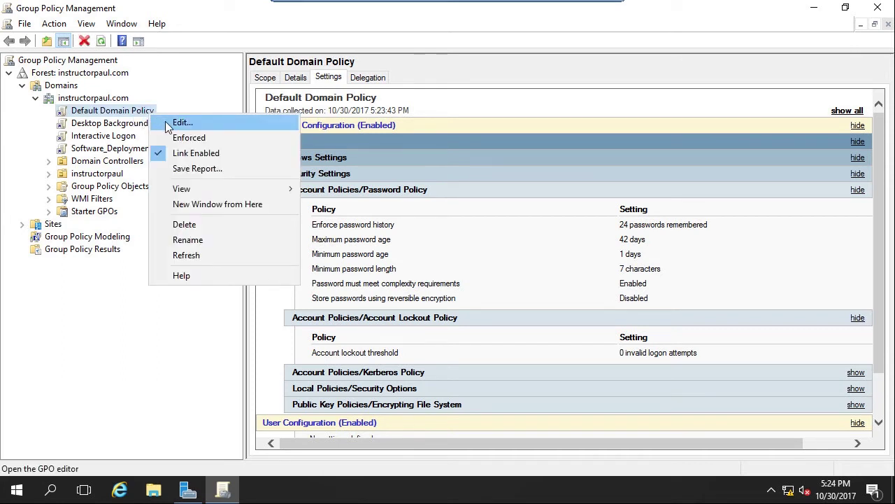
left_click(180, 123)
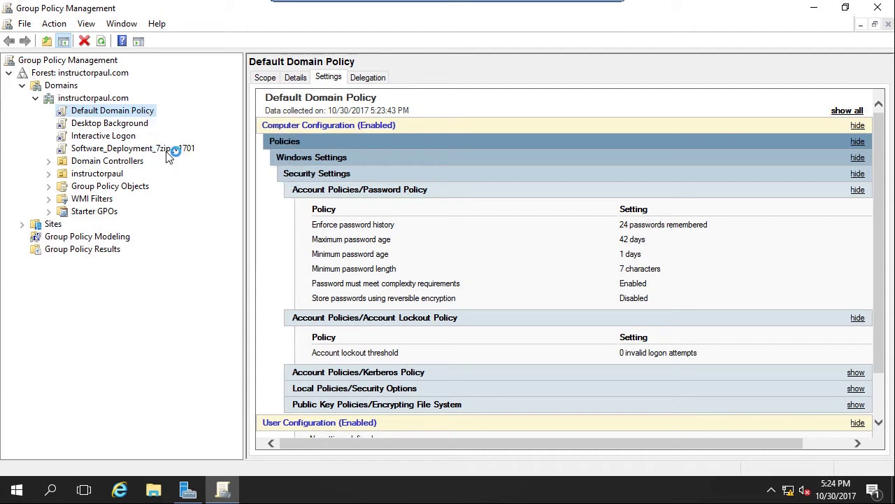
left_click(566, 67)
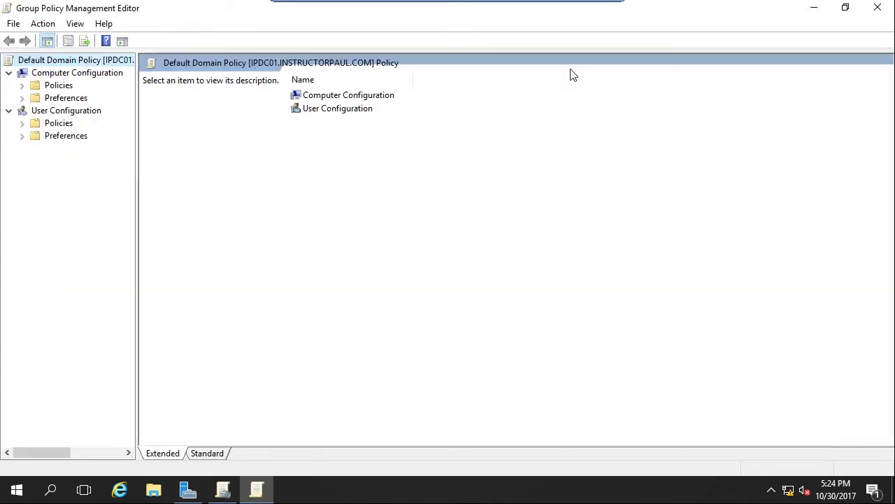
left_click_drag(136, 160, 238, 145)
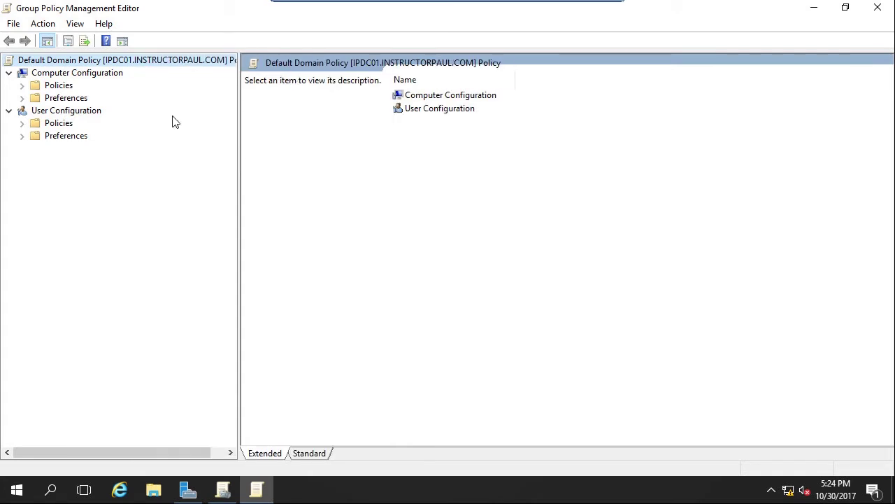
- Navigate Computer Configuration > Windows Settings > Security Settings > Account Policies to Password Policy
left_click(23, 86)
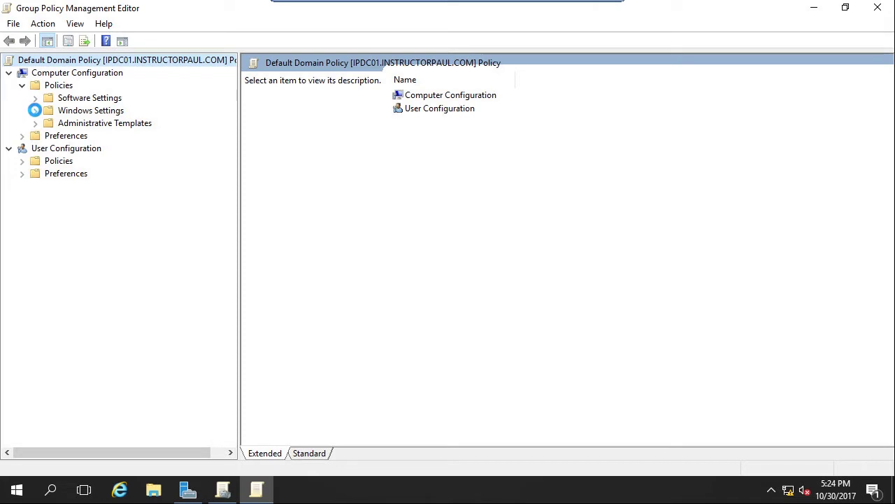
left_click(35, 111)
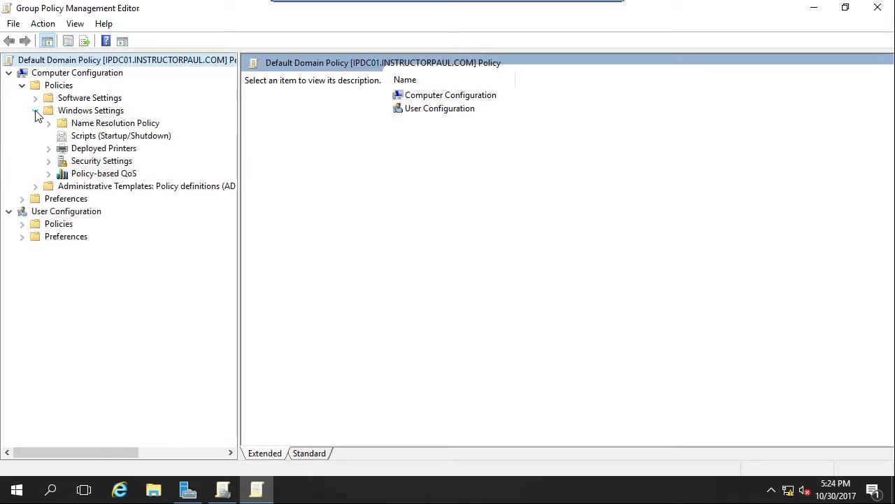
left_click(49, 161)
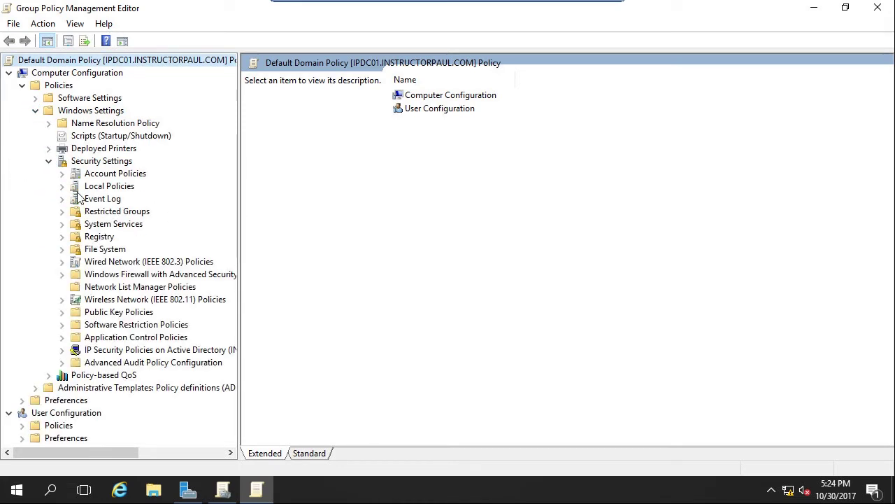
left_click(62, 174)
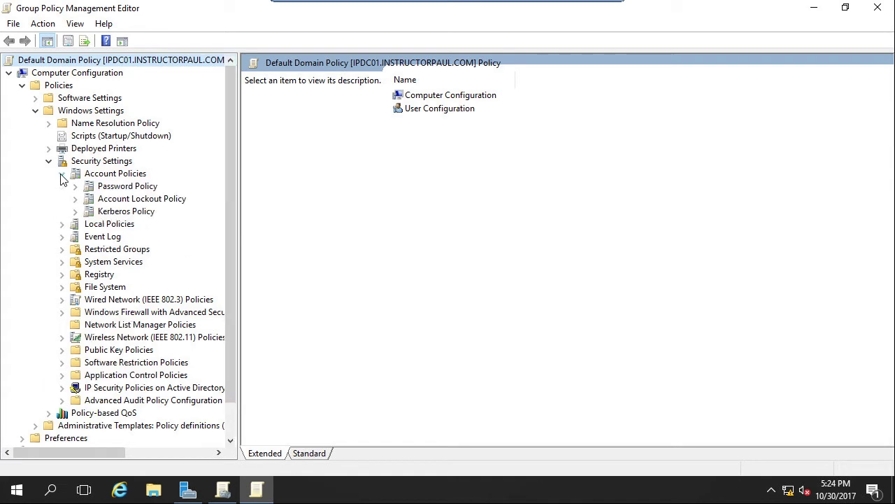
left_click(119, 189)
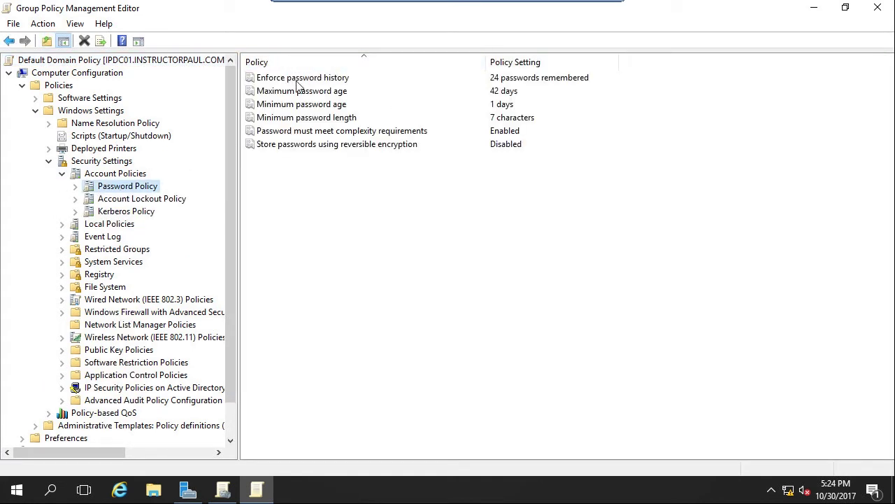
- Review Enforce password history and leave it at 24 passwords remembered
double_click(329, 82)
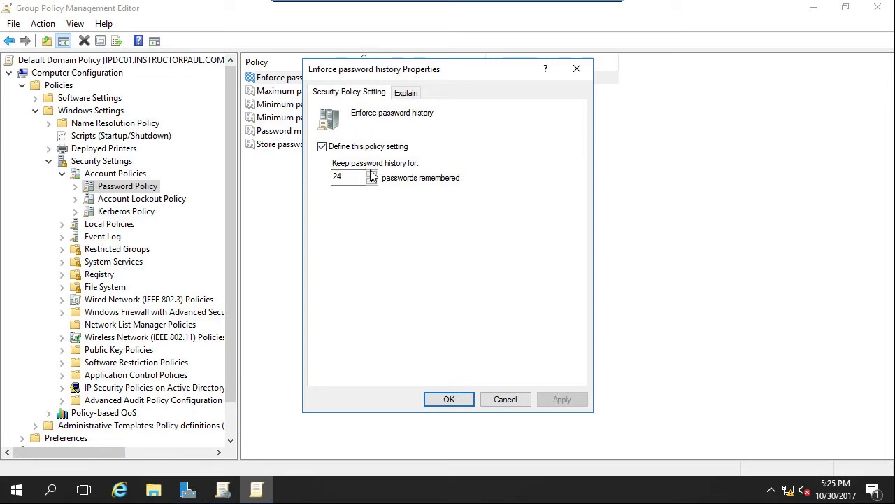
left_click(450, 399)
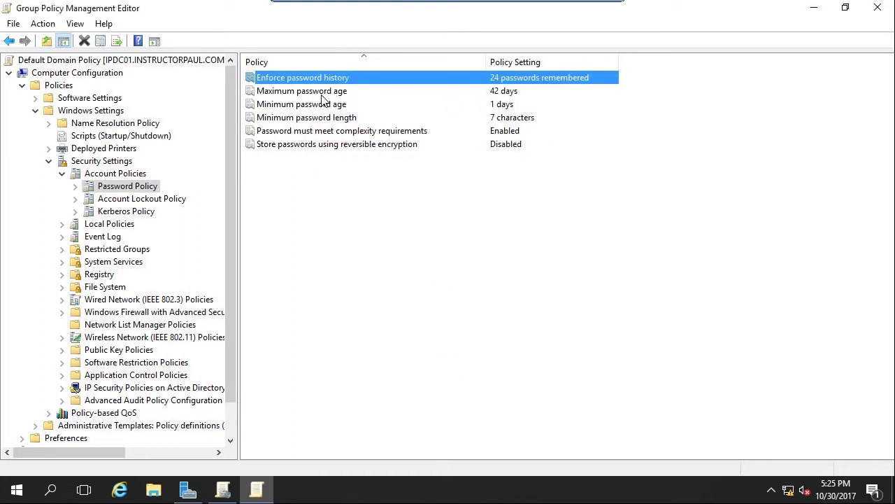
- Change Maximum password age from 42 to 60 days
double_click(321, 93)
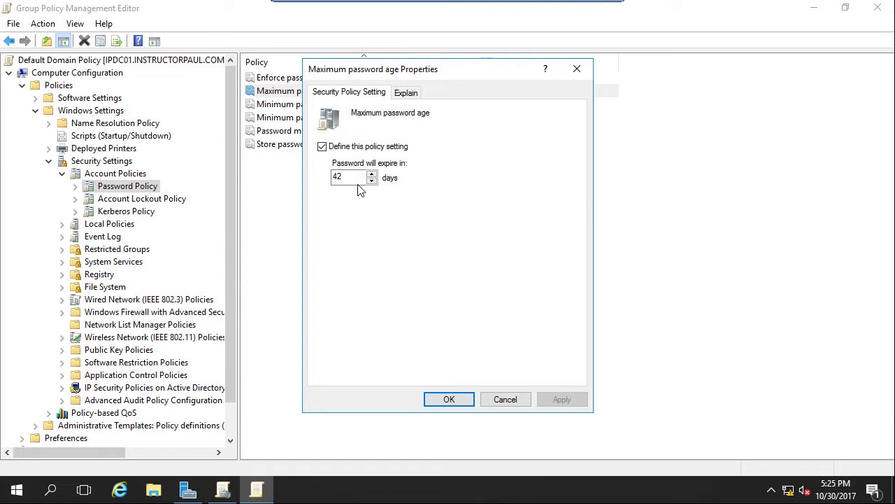
double_click(340, 177)
key("Left")
left_click_drag(342, 177, 317, 184)
type("60")
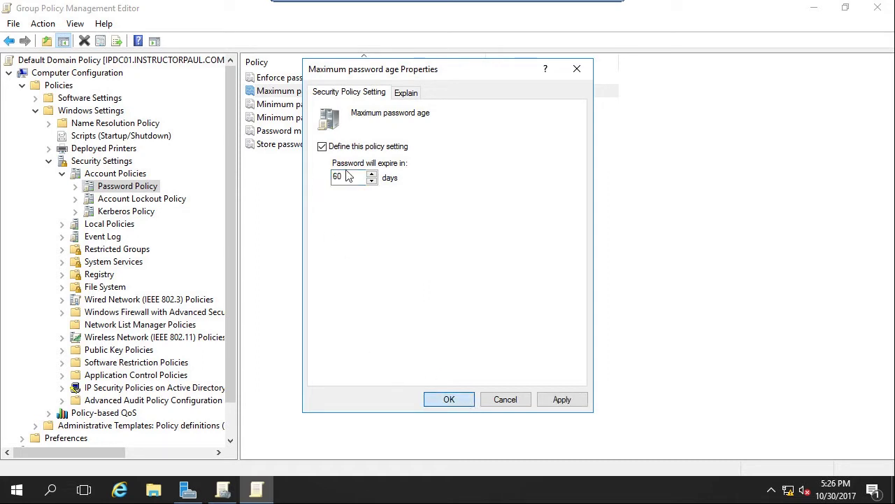
left_click(448, 398)
- Change Minimum password age from 1 to 0 days
double_click(315, 106)
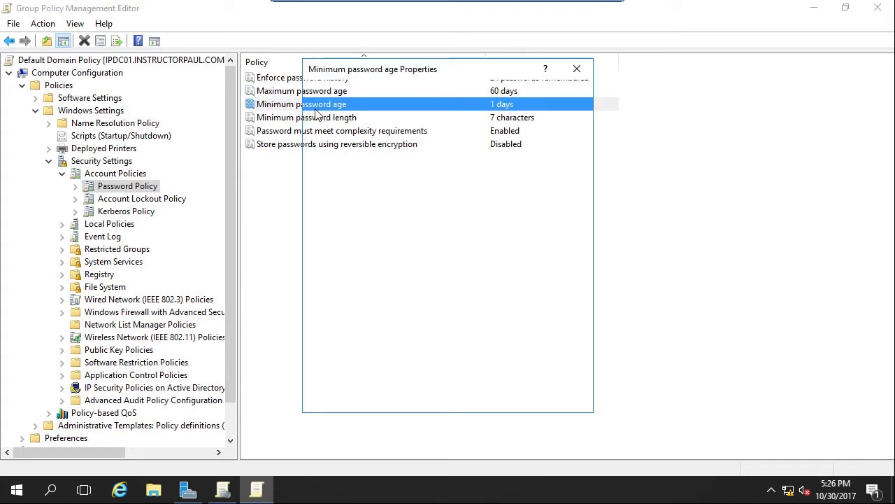
left_click_drag(344, 177, 313, 184)
type("0")
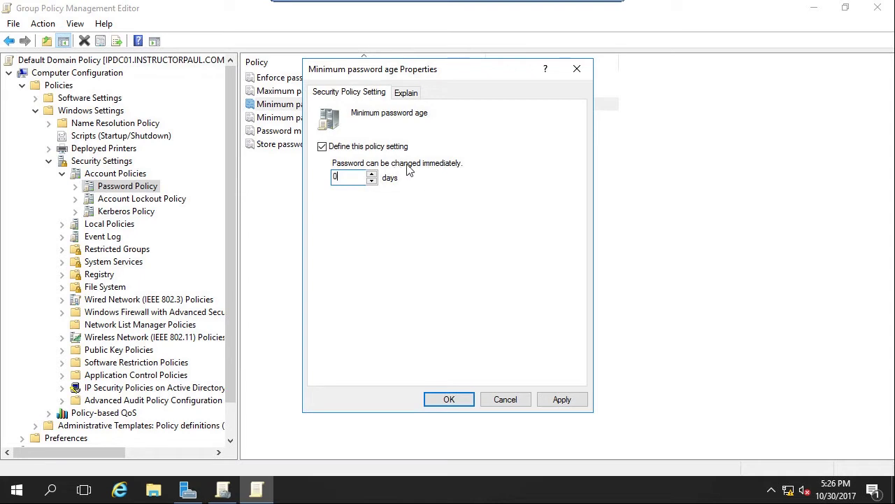
left_click(563, 400)
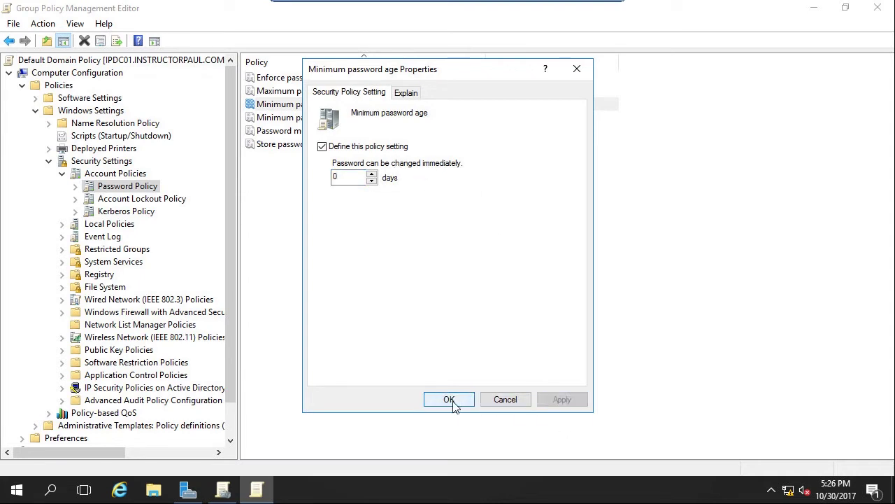
key("Return")
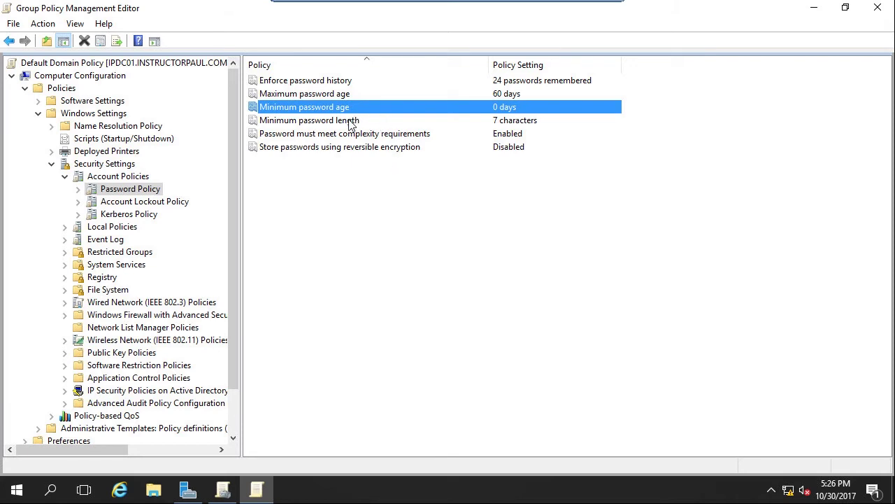
- Change Minimum password length from 7 to 14 characters
double_click(280, 123)
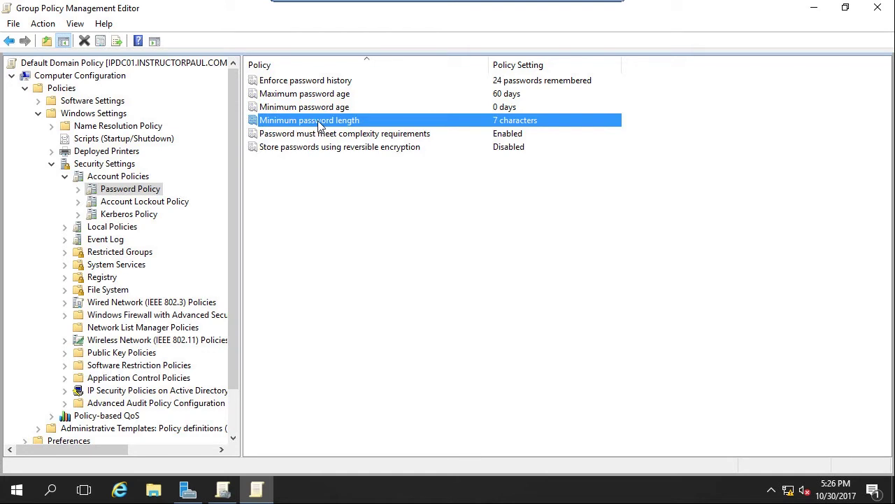
double_click(350, 177)
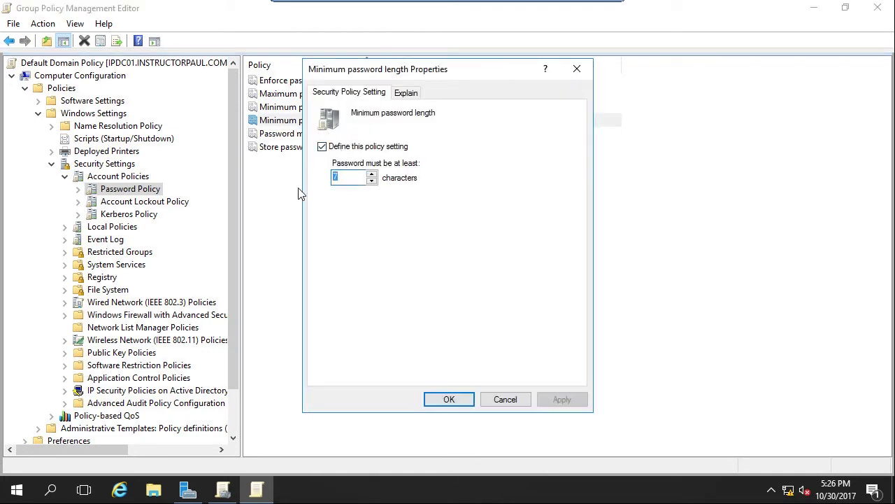
type("14")
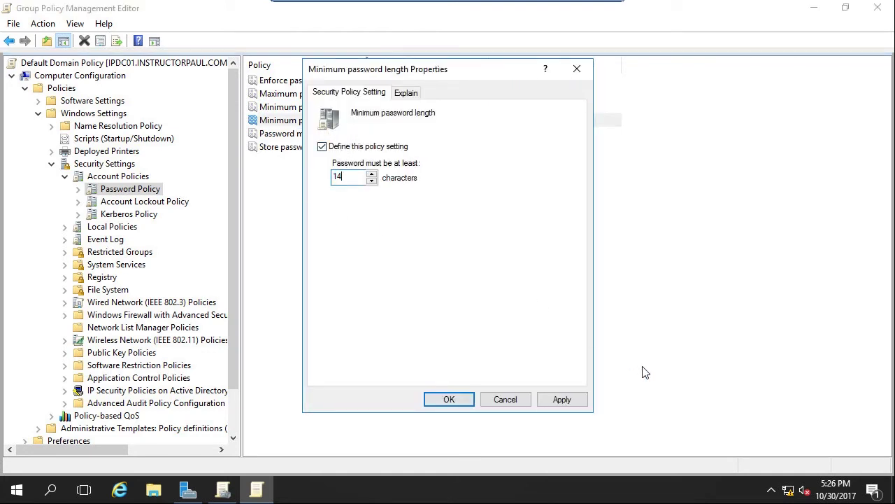
left_click(562, 398)
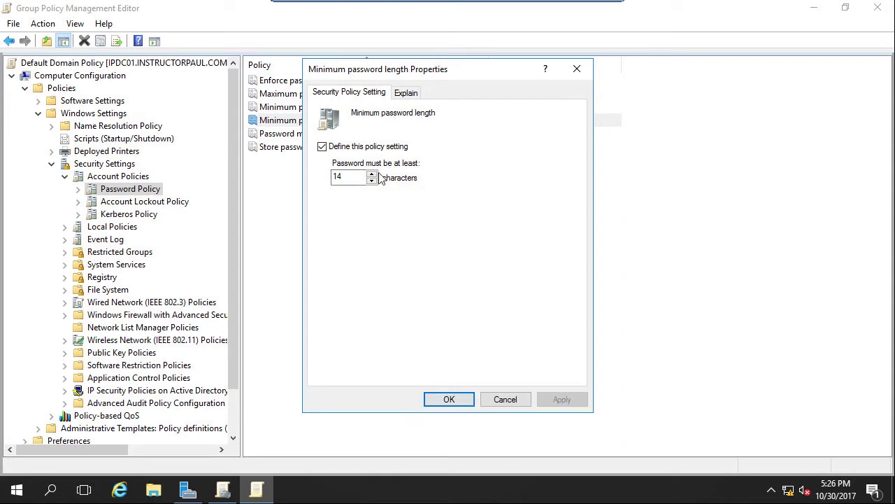
left_click(448, 398)
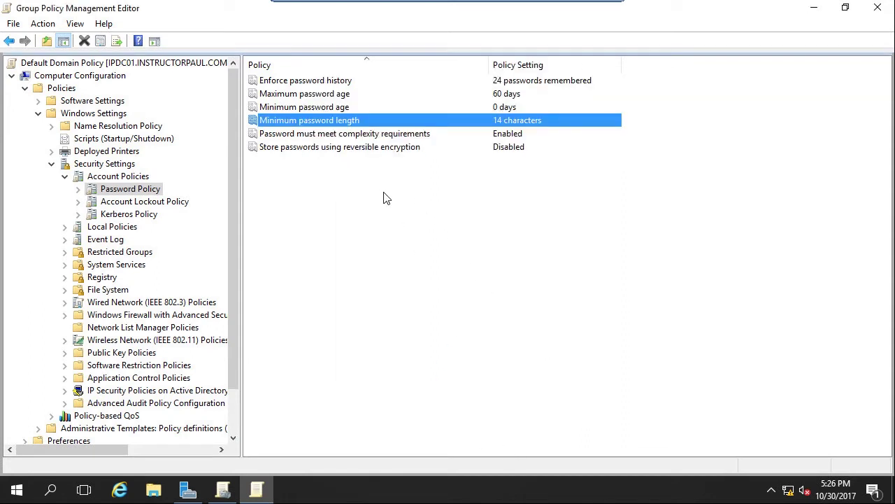
- Review password complexity (Enabled) and reversible encryption (Disabled) without changing them
left_click(329, 134)
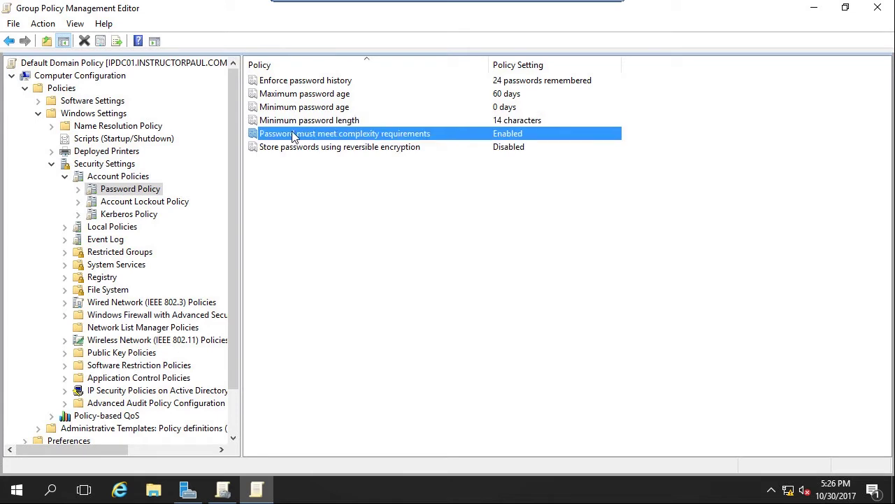
double_click(363, 134)
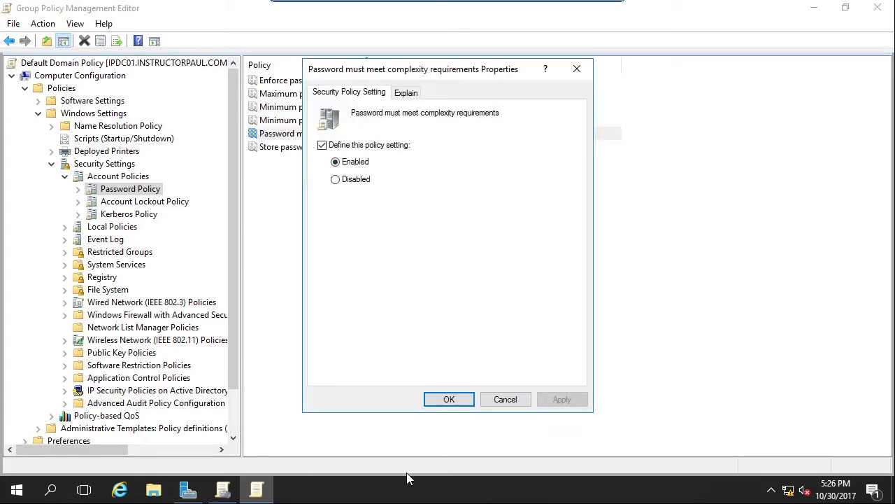
key("Return")
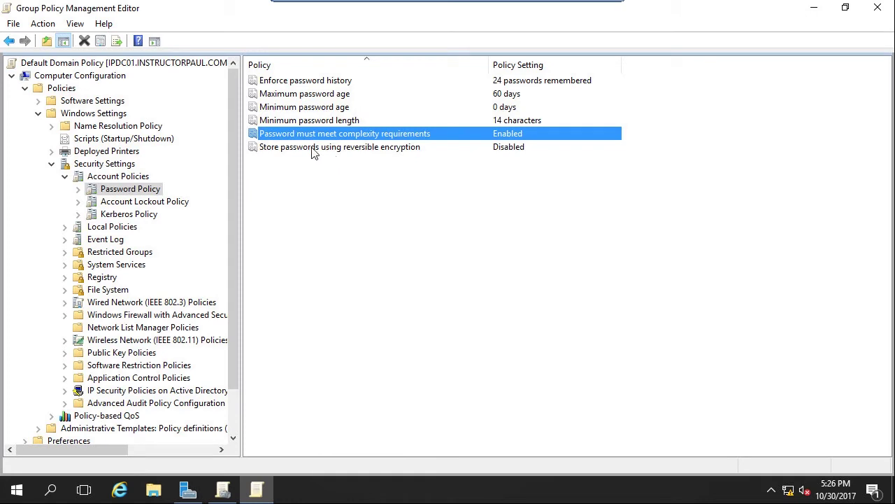
left_click(316, 149)
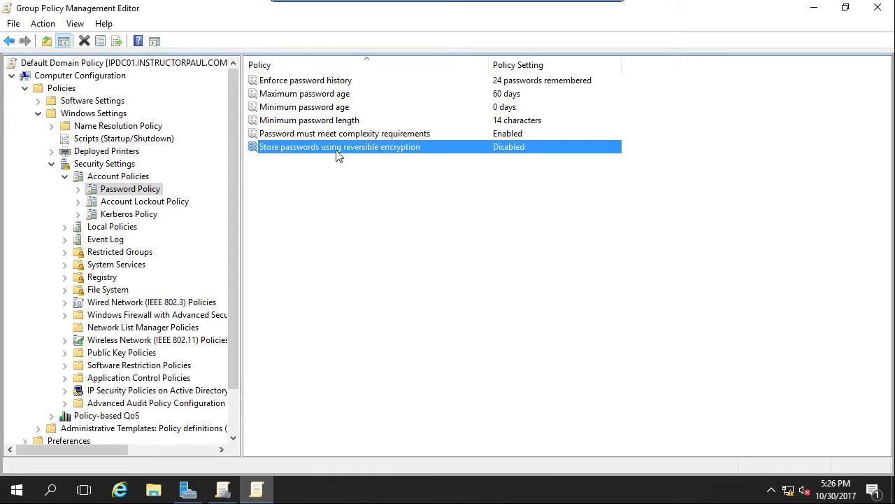
double_click(337, 154)
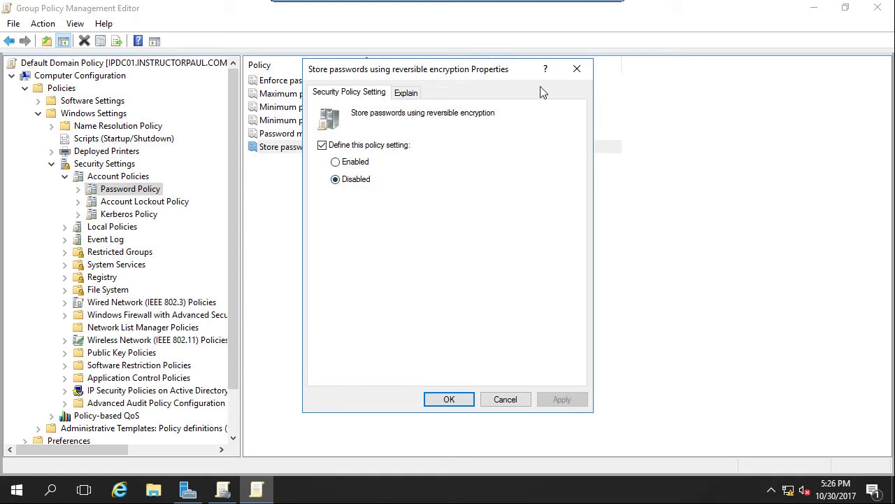
left_click(449, 400)
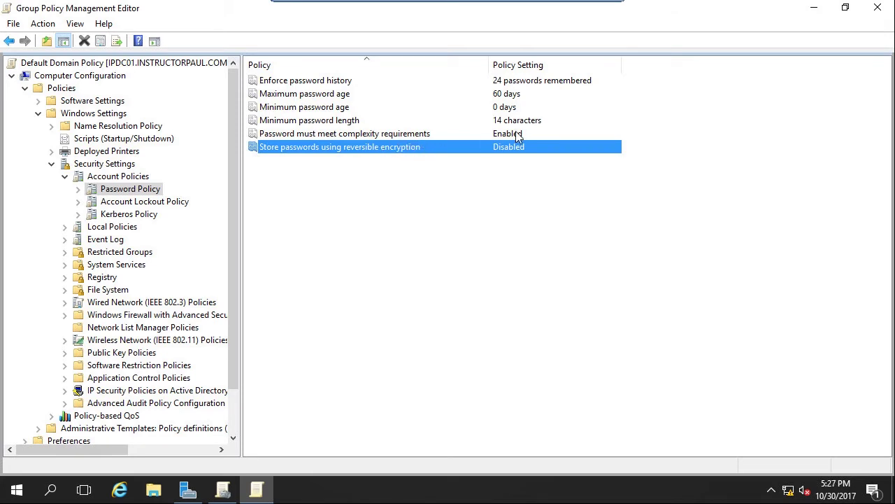
- Define Account lockout duration as 15 minutes under Account Lockout Policy
left_click(135, 203)
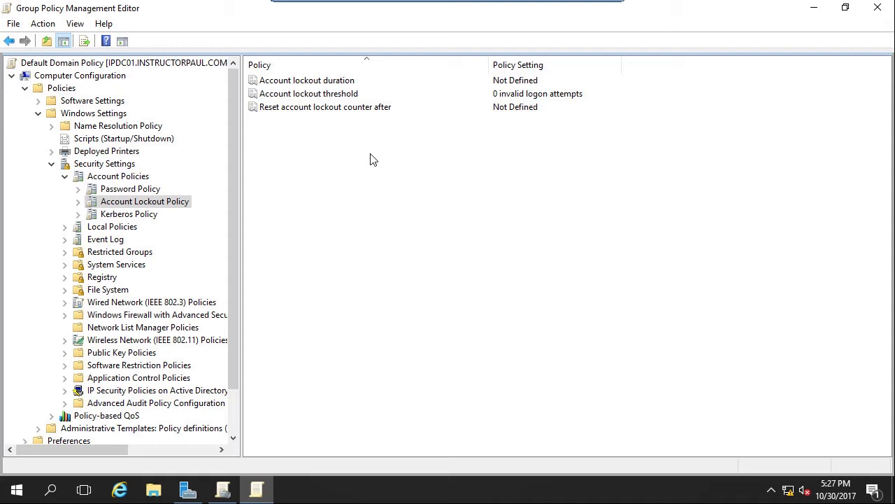
left_click(279, 86)
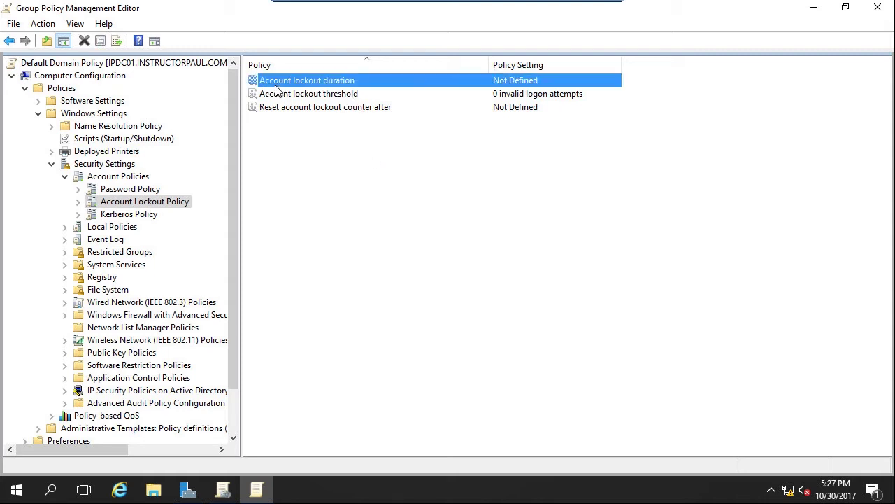
double_click(321, 86)
left_click(386, 148)
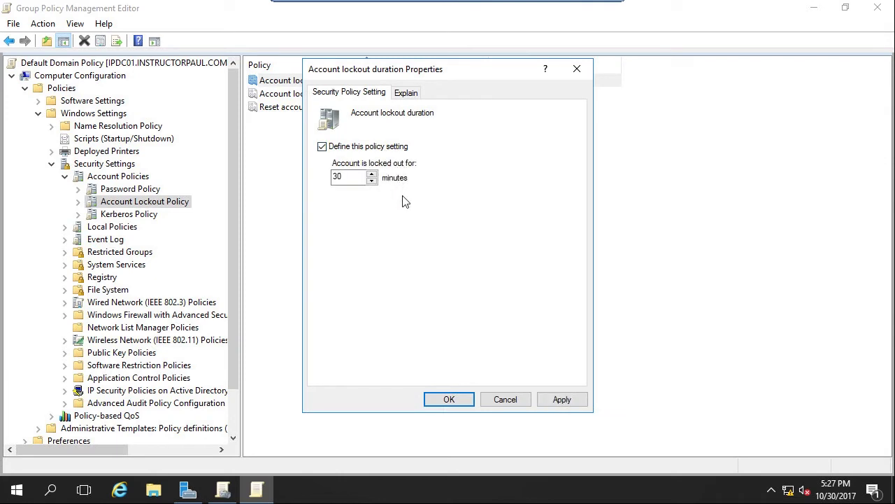
left_click_drag(353, 178, 315, 179)
type("15")
left_click(577, 402)
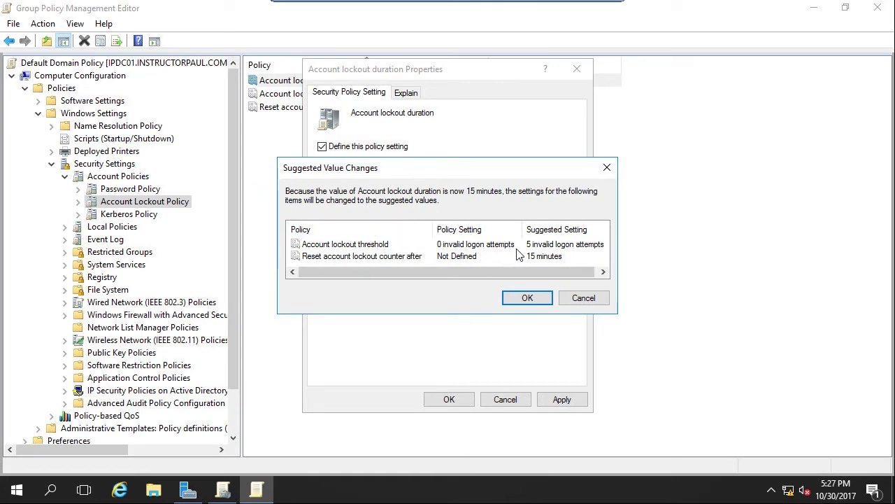
- Accept the suggested 5-attempt lockout threshold and 15-minute counter reset values
left_click(353, 245)
left_click(361, 257)
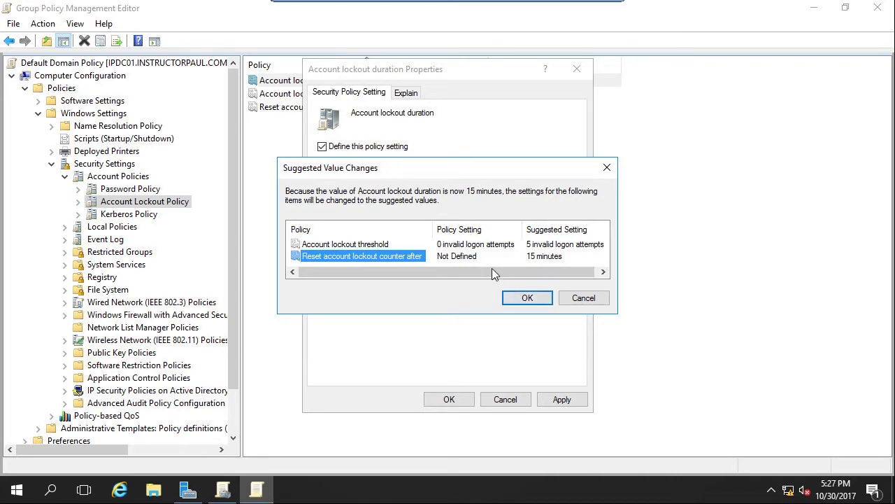
left_click(529, 299)
left_click(449, 399)
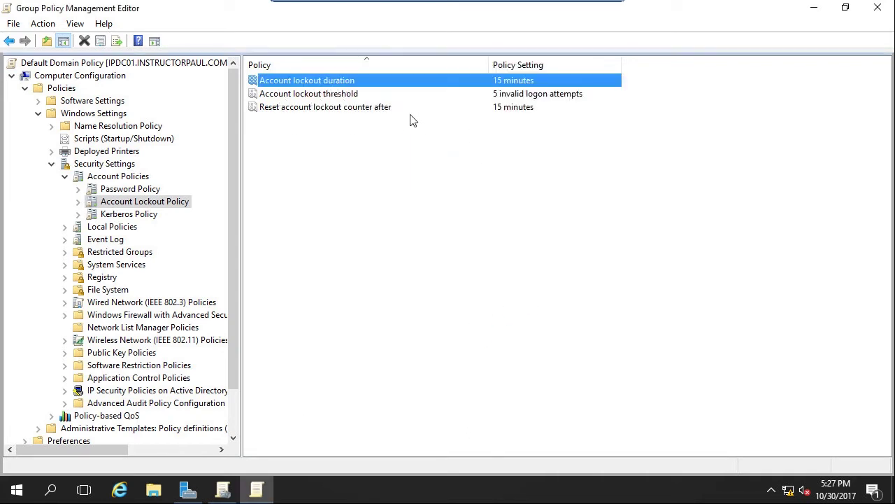
left_click(306, 94)
left_click(305, 106)
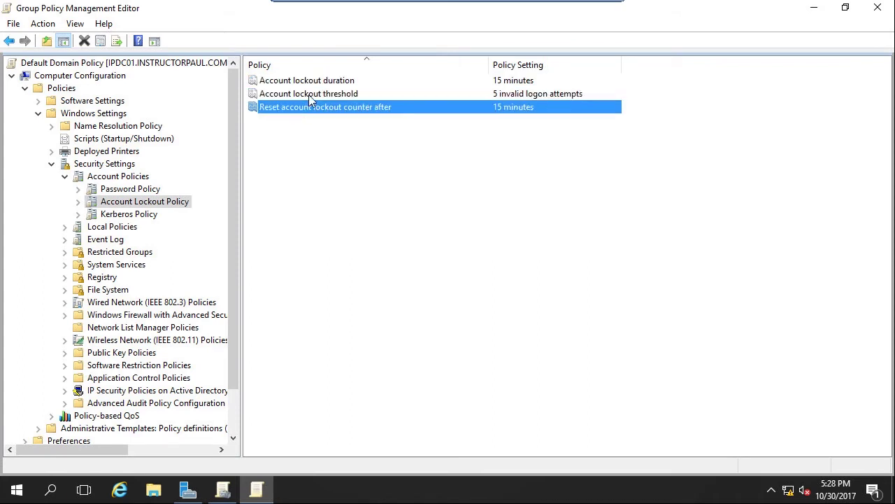
- Lower Account lockout threshold to 3 invalid logon attempts
double_click(309, 94)
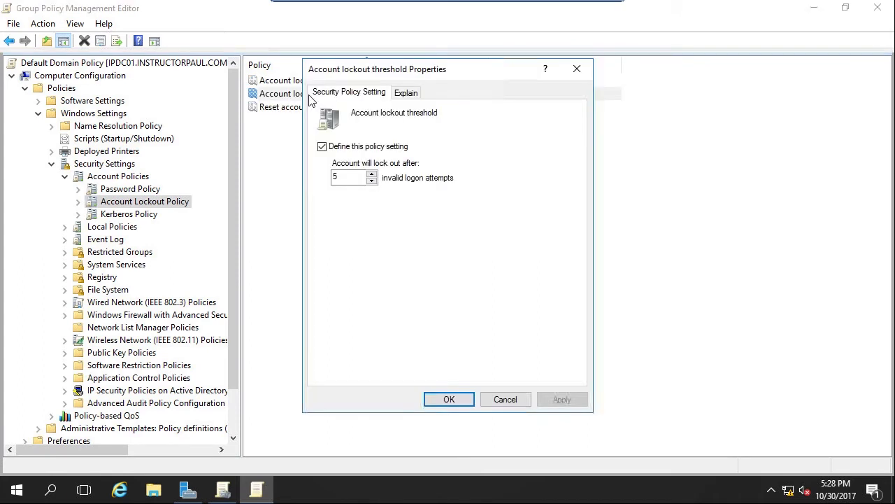
left_click(372, 181)
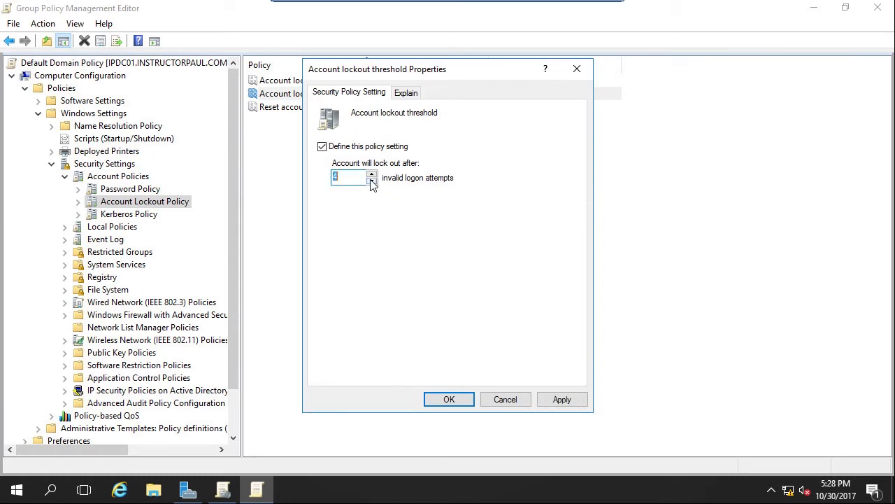
left_click(563, 403)
left_click(456, 400)
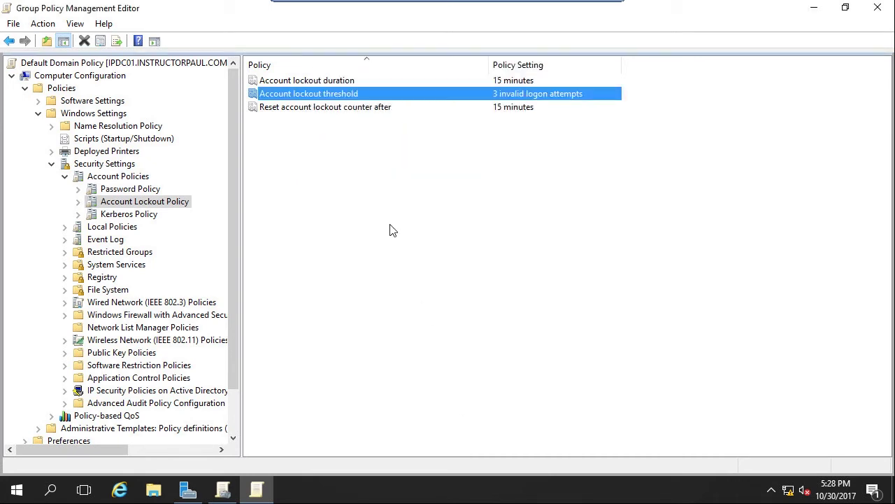
- Read the Reset account lockout counter explanation and leave it at 15 minutes
left_click(282, 114)
double_click(282, 112)
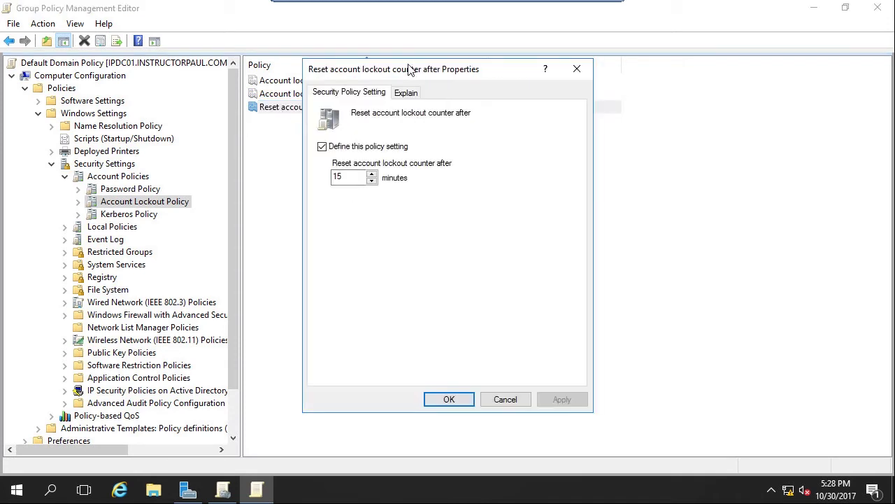
left_click(406, 93)
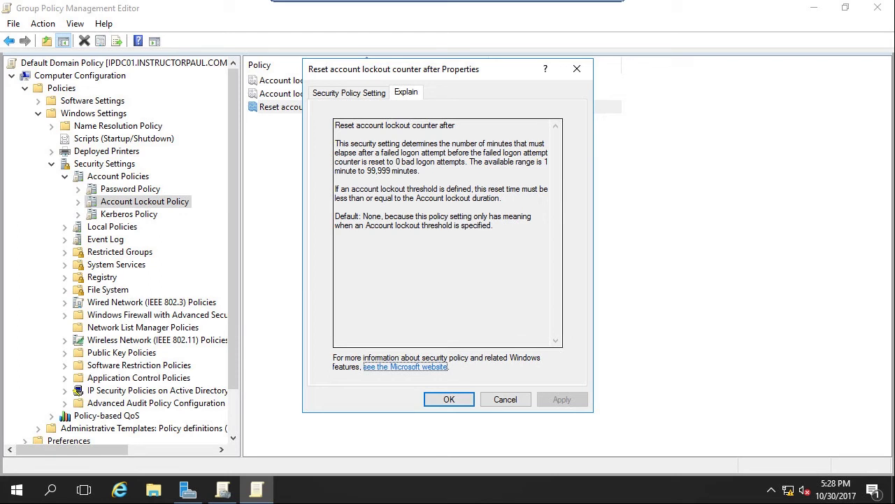
left_click(451, 399)
left_click(434, 236)
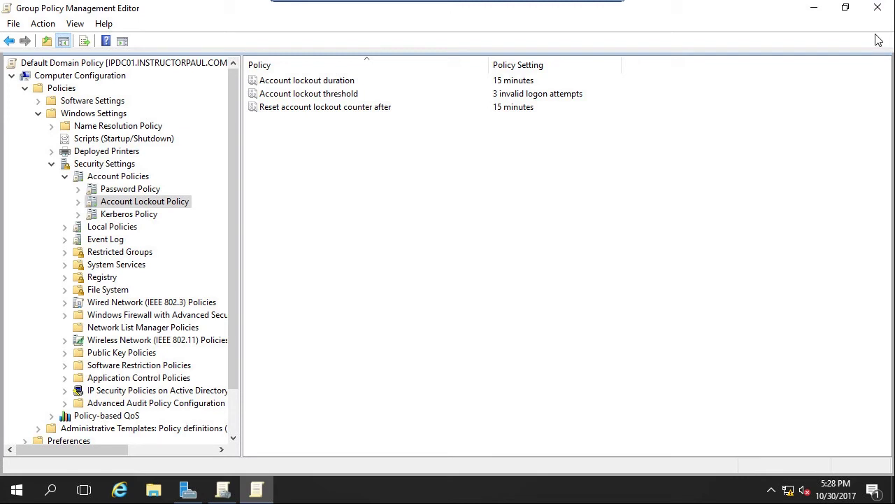
- Return to Group Policy Management and expand the instructorpaul and Domain Computers OUs
left_click(815, 9)
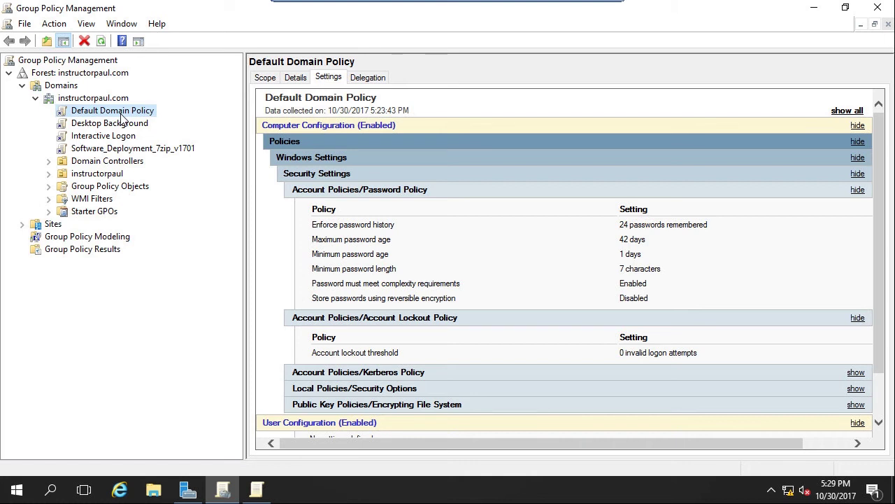
left_click(48, 173)
left_click(62, 198)
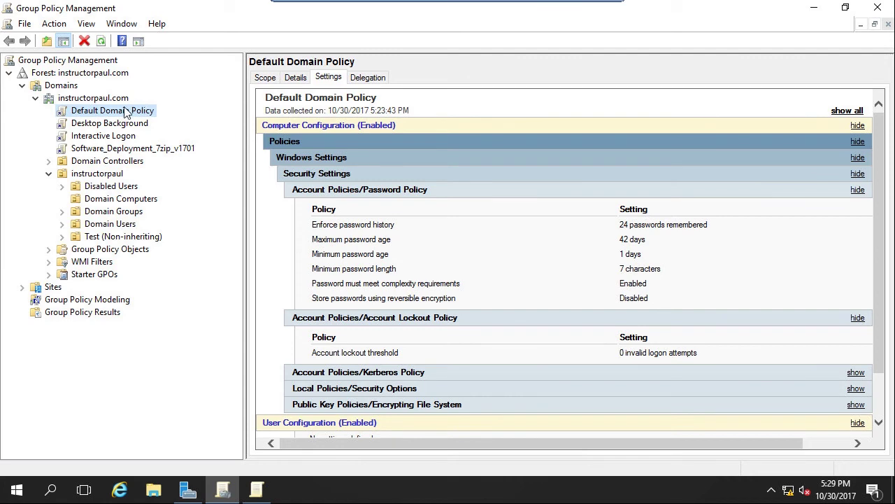
- Close the policy editor and minimize Group Policy Management and Server Manager
left_click(258, 498)
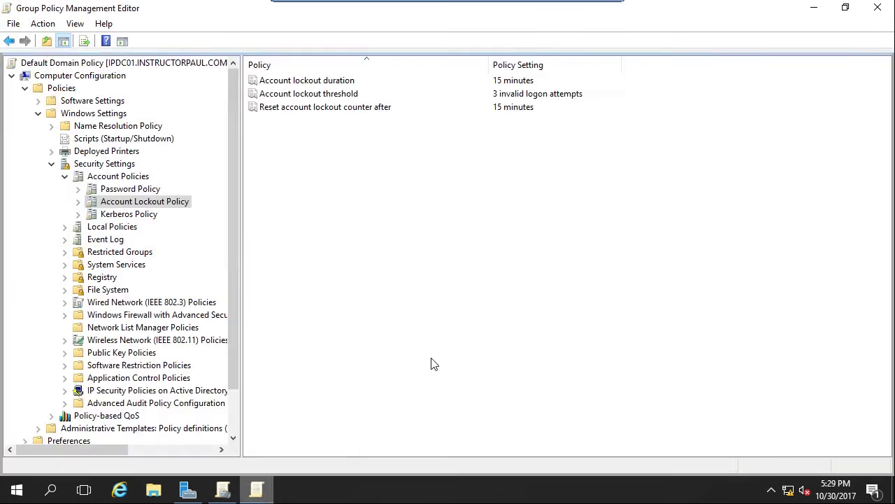
left_click(877, 7)
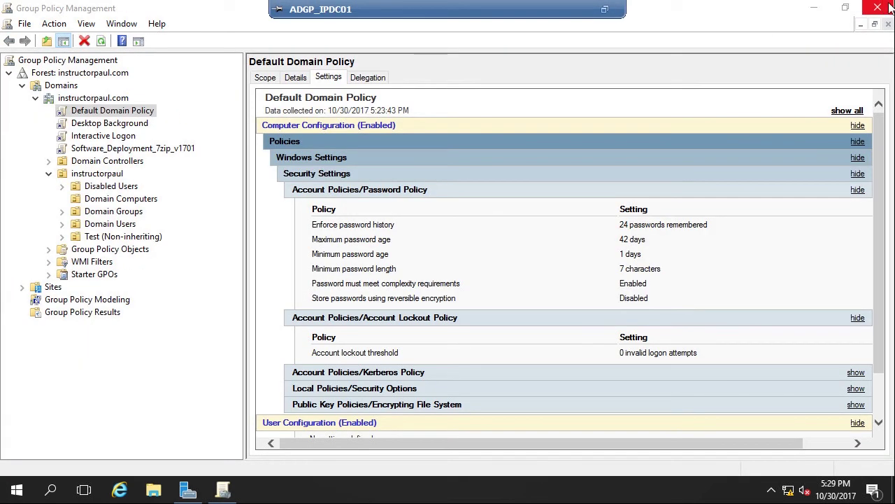
left_click(815, 7)
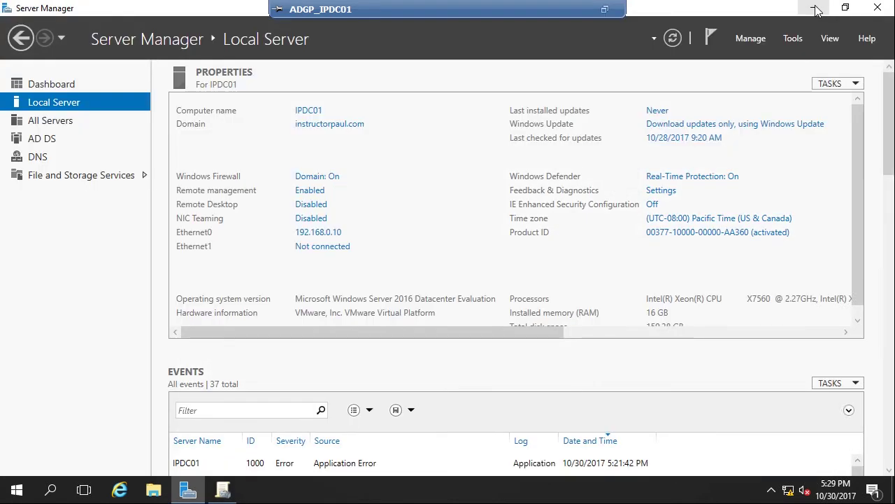
left_click(811, 9)
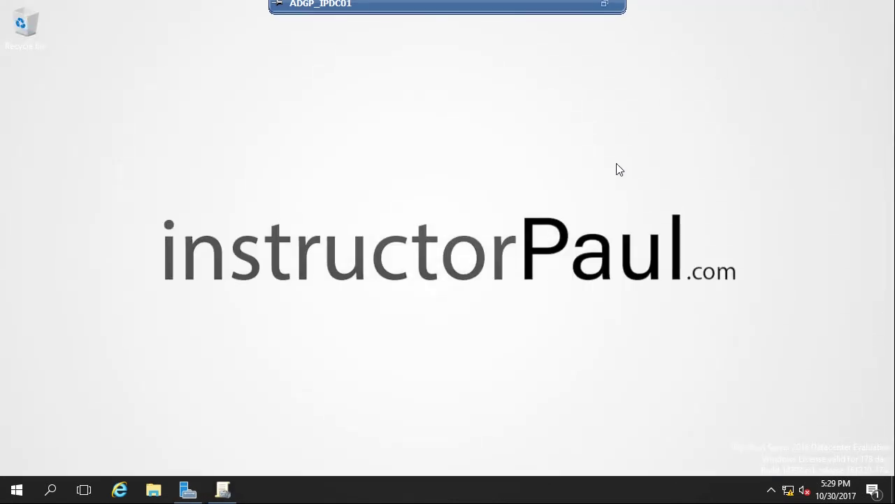
- Run gpupdate /force in an administrator Command Prompt
left_click(18, 489)
left_click(17, 489)
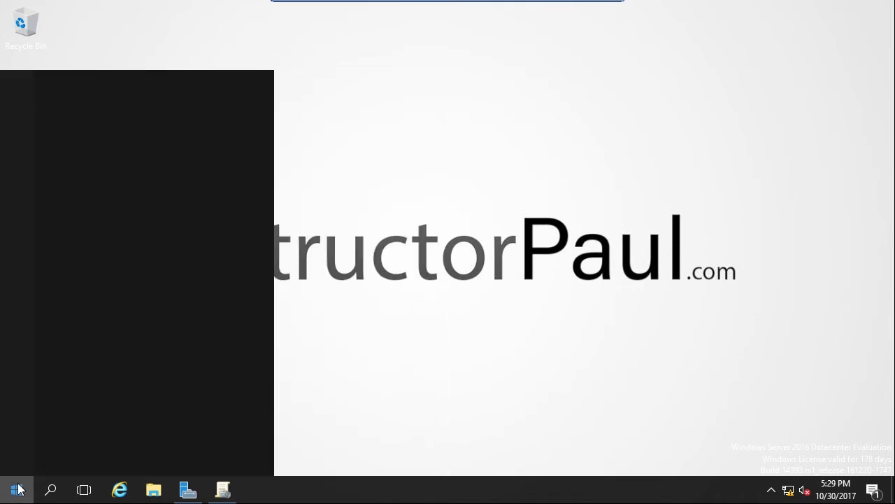
type("cmd")
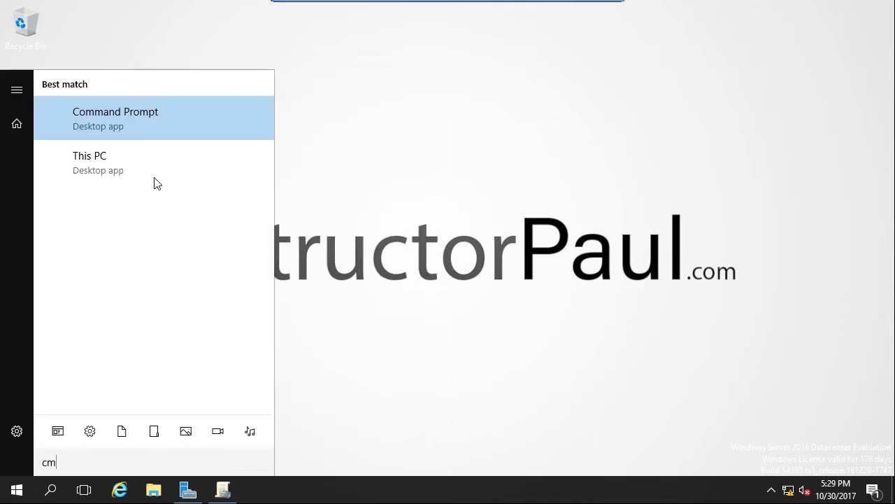
left_click(117, 124)
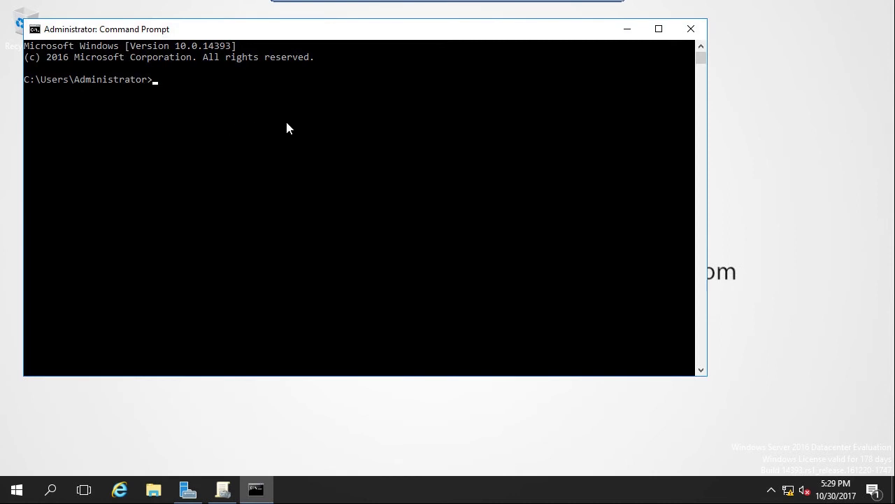
type("gpupdate")
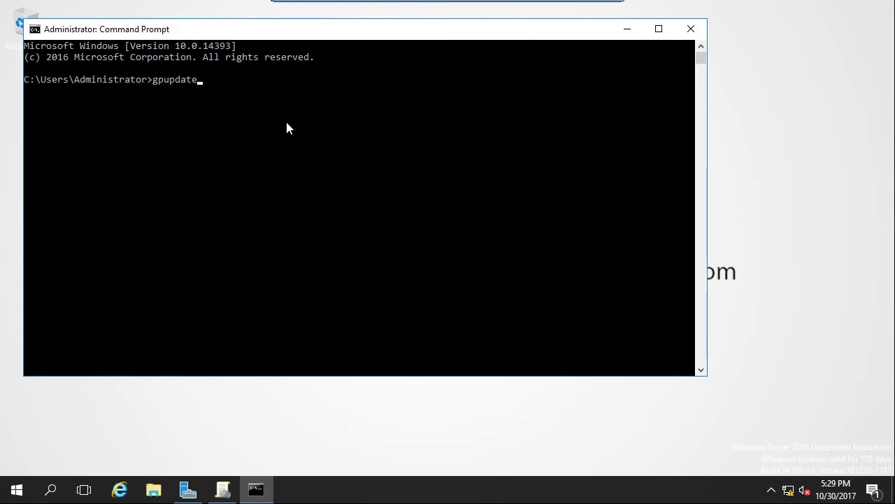
type(" /force")
key("Return")
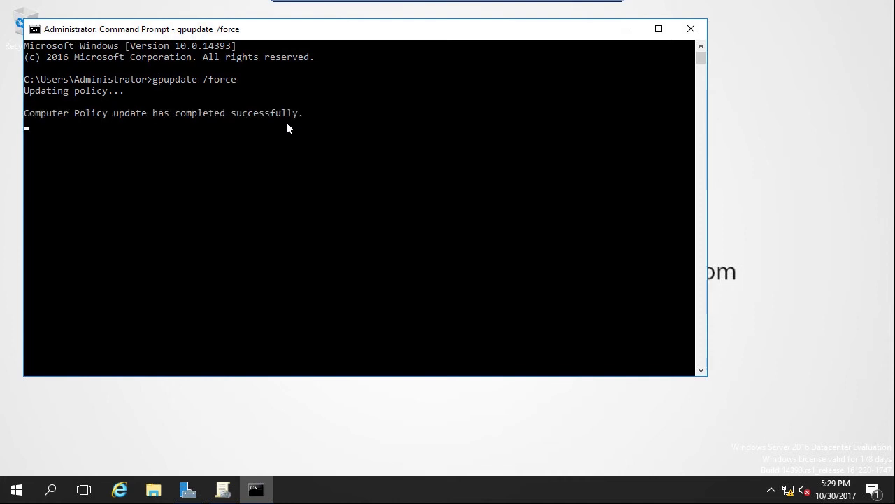
- Lock the computer session from the Start menu's account options
left_click(14, 491)
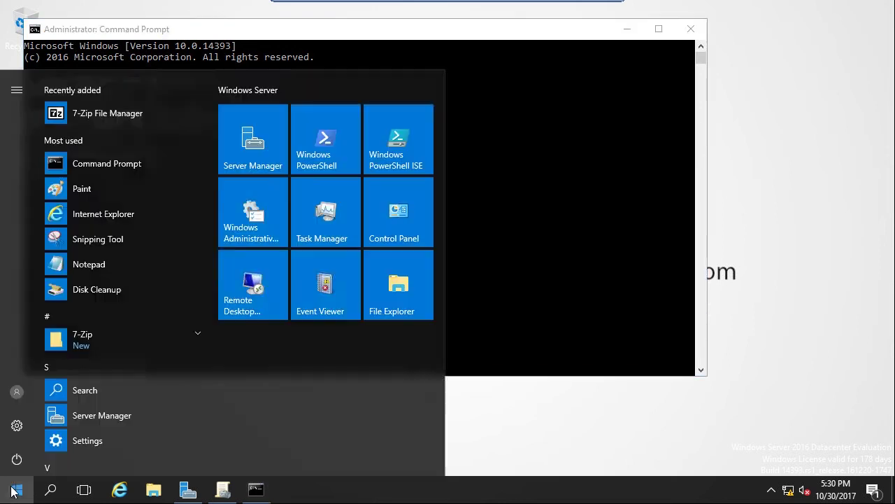
left_click(20, 394)
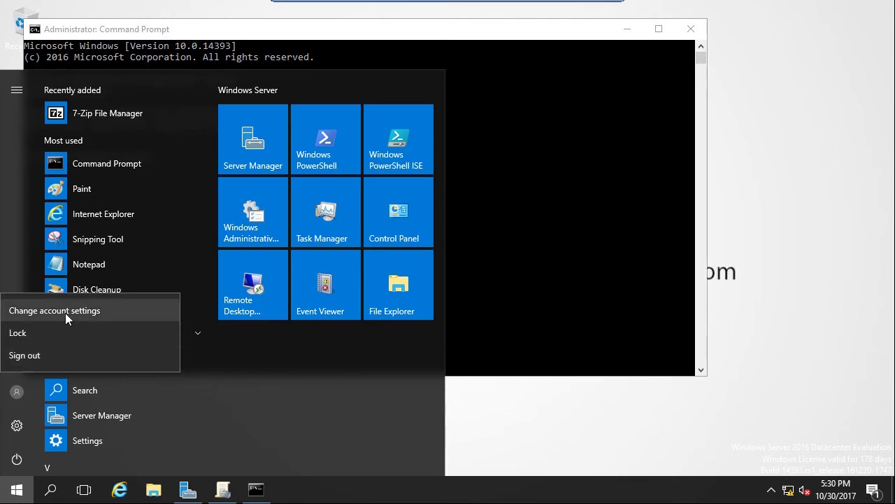
left_click(50, 336)
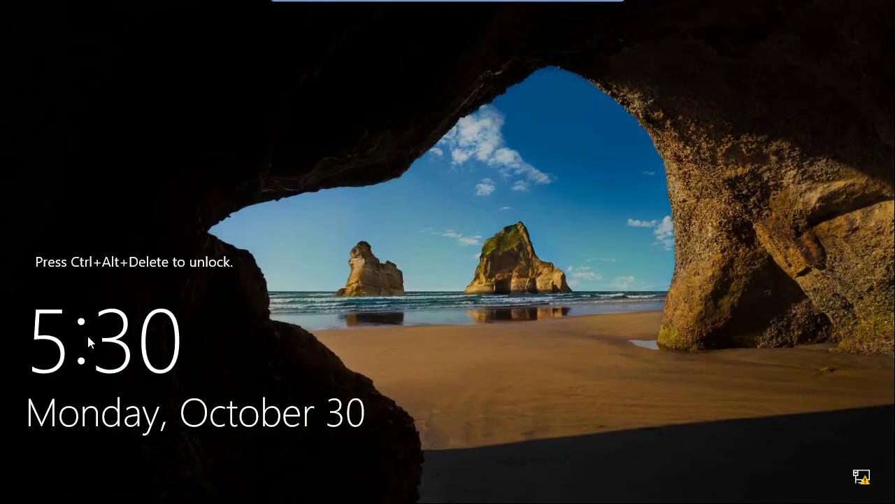
- At the sign-in screen, choose Other user and try the test user's account with a wrong password
key("ctrl+alt+Delete")
key("ctrl+alt+Delete")
key("Return")
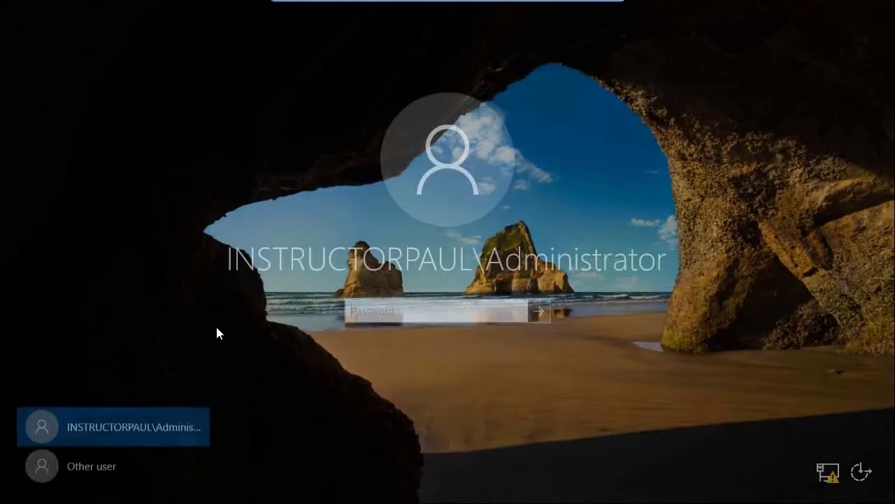
left_click(105, 465)
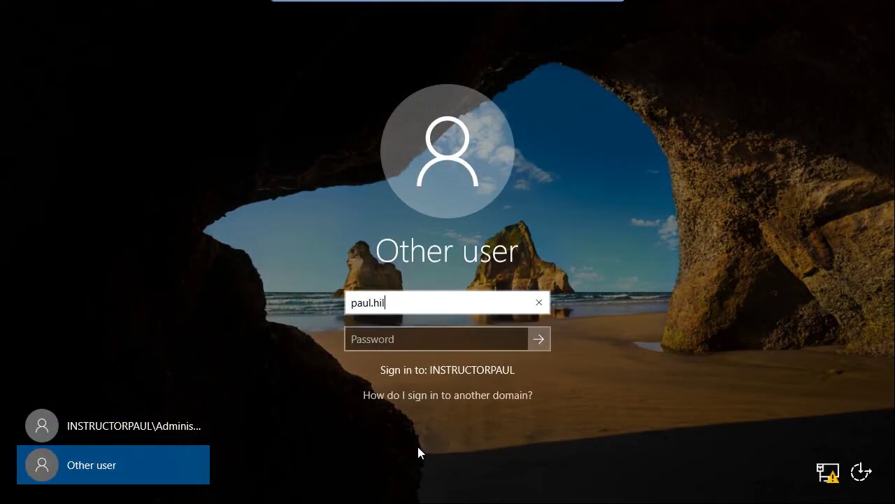
key("Tab")
type("••••••••••••••")
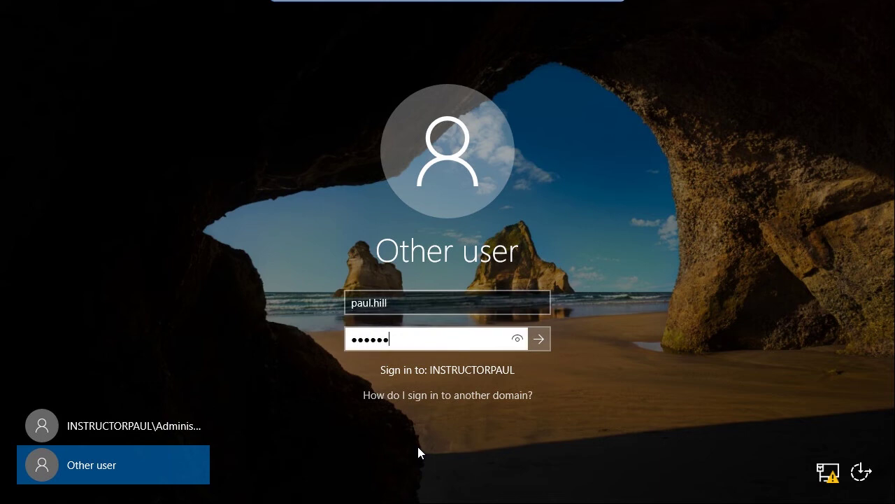
key("Return")
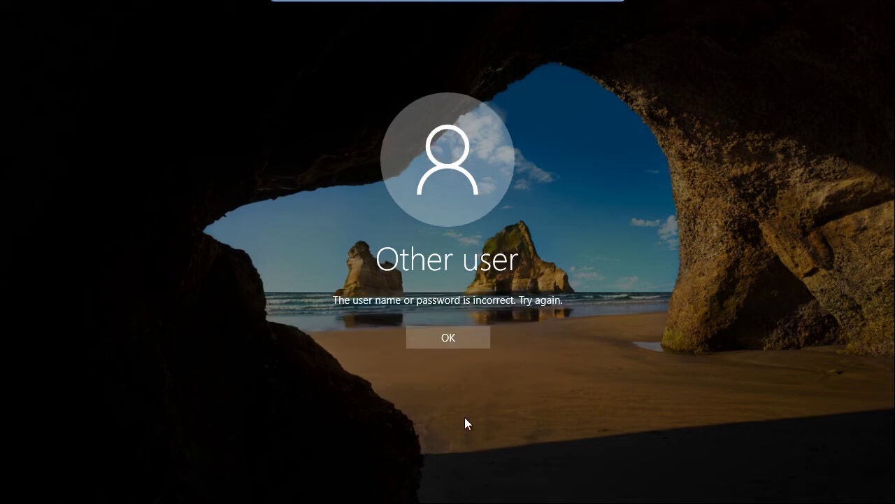
- Keep submitting wrong passwords for the test user until the account is reported locked out
left_click(431, 340)
type("••••••••••••••")
left_click(536, 339)
left_click(454, 337)
type("••••••••••••")
left_click(540, 340)
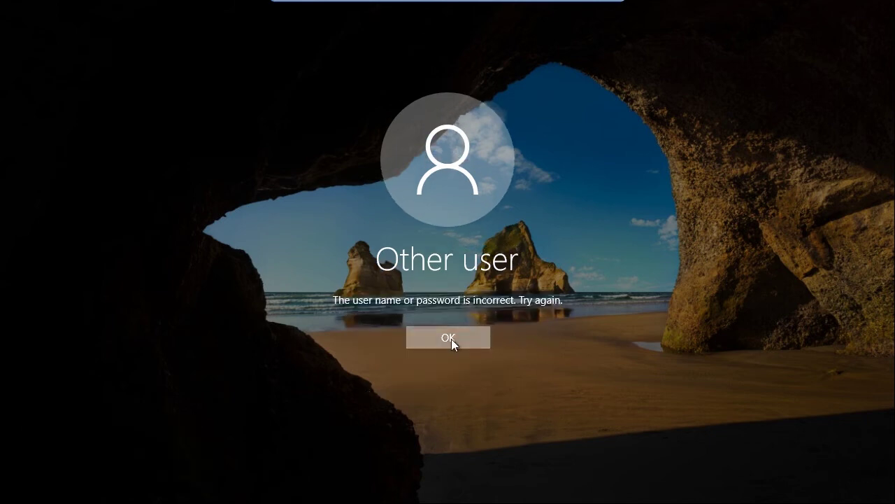
left_click(408, 338)
type("*******")
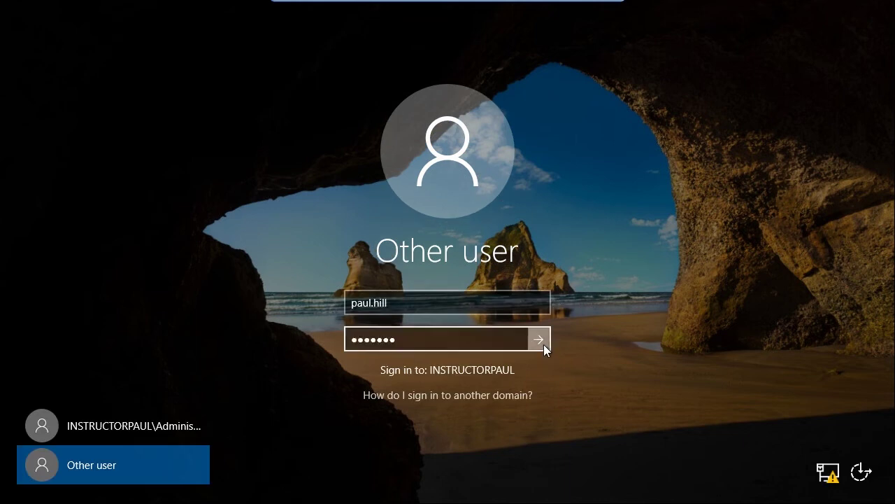
left_click(538, 339)
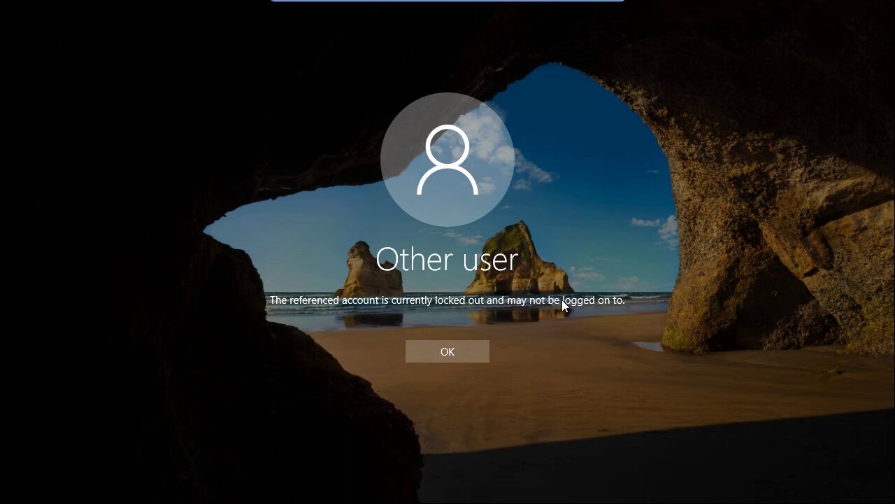
- Dismiss the lockout message and sign back in as Administrator with the admin password
left_click(463, 353)
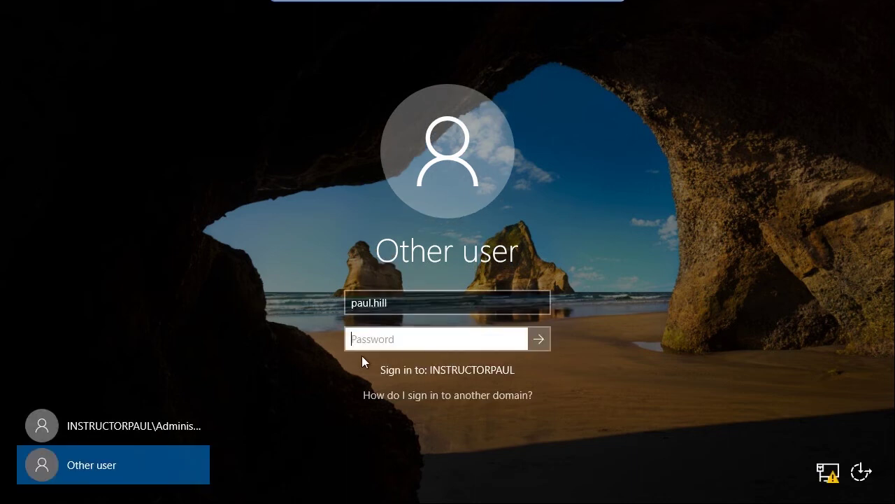
left_click(146, 422)
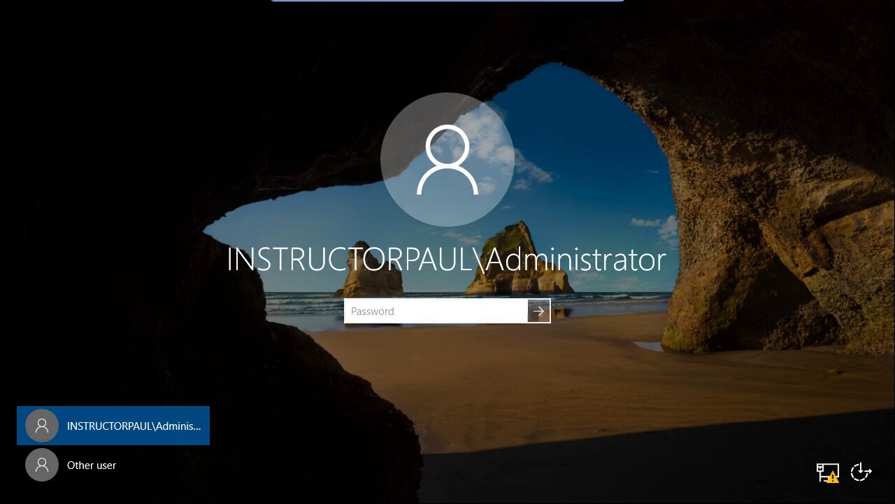
type("pa")
key("BackSpace")
key("BackSpace")
type("Pa55w.rd")
key("Return")
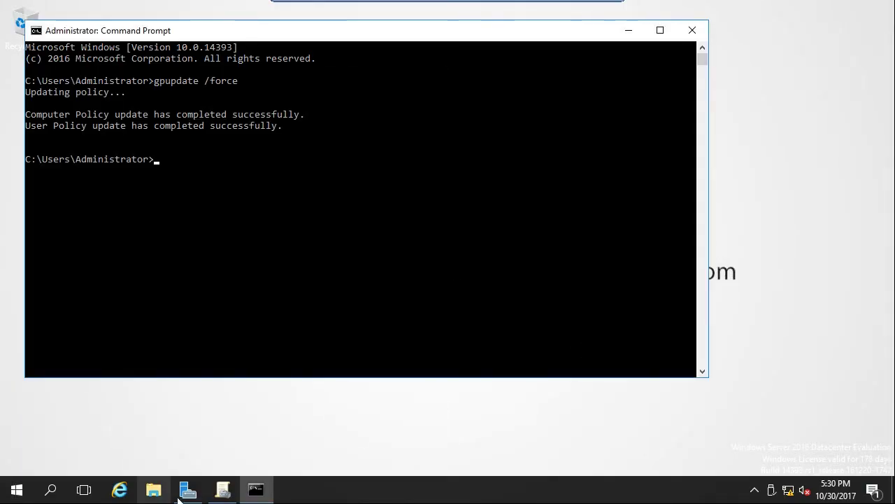
- Launch Active Directory Users and Computers from Server Manager Tools and open the Domain Users container
left_click(186, 490)
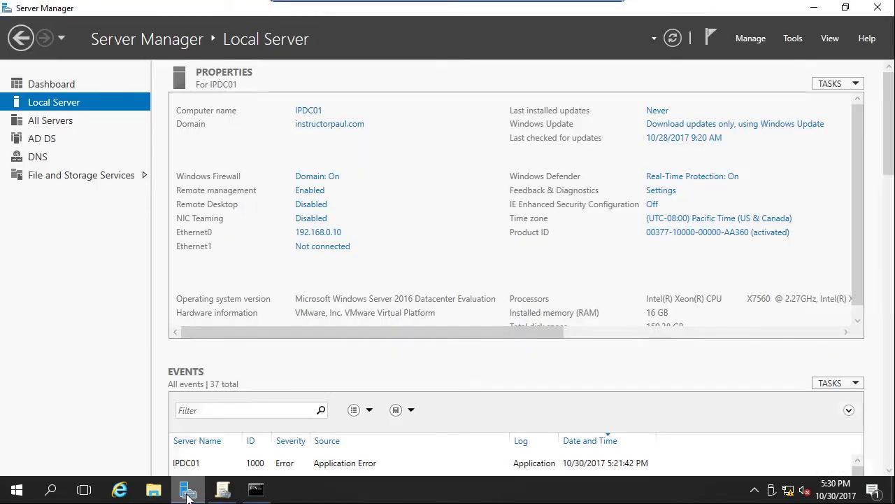
left_click(792, 39)
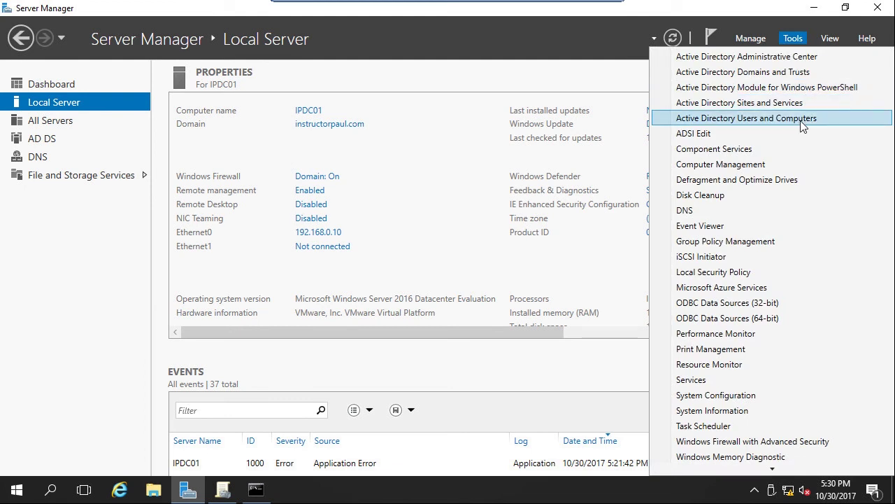
left_click(801, 119)
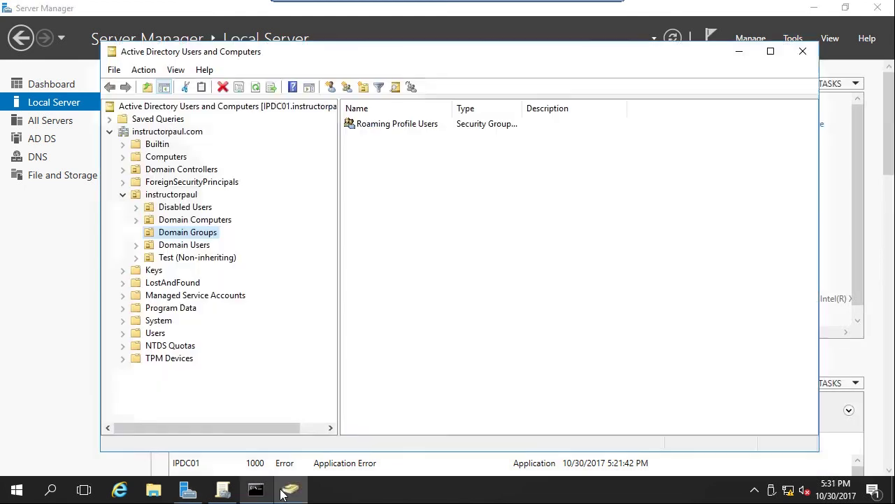
left_click(287, 489)
left_click(286, 491)
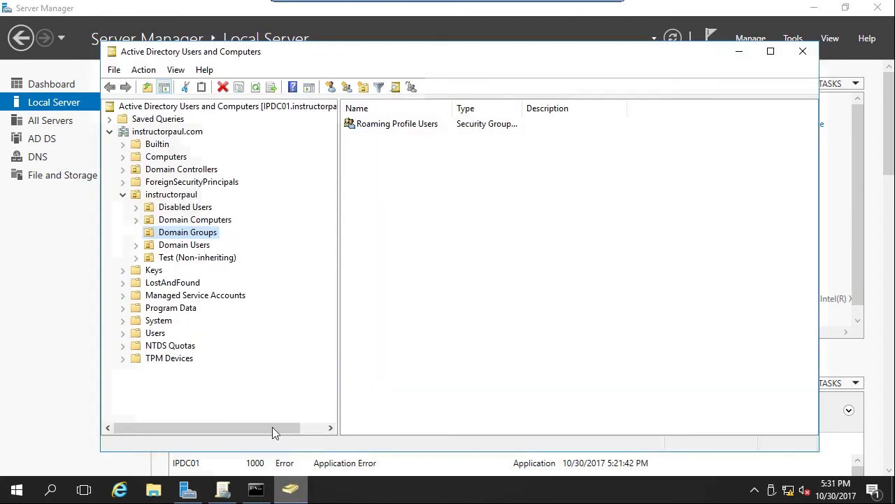
left_click(182, 245)
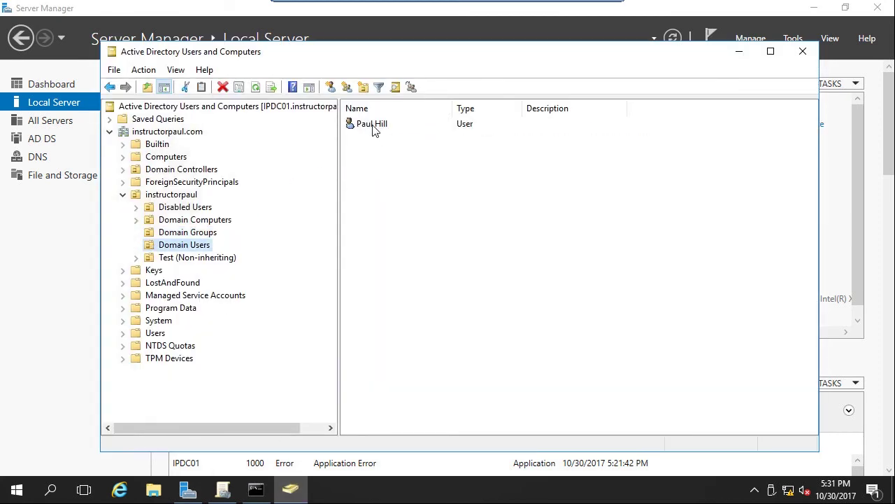
- Tick Unlock account on the locked user's Account tab, apply, and close the console
left_click(375, 127)
right_click(374, 127)
left_click(410, 334)
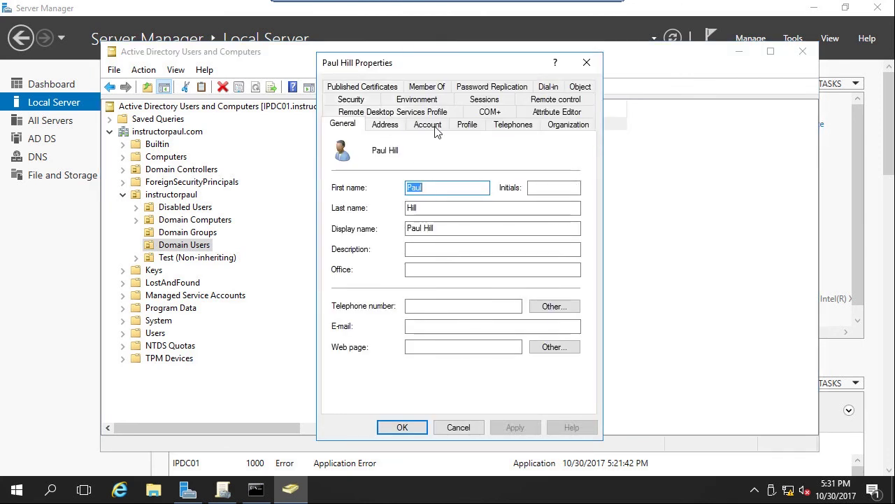
left_click(434, 129)
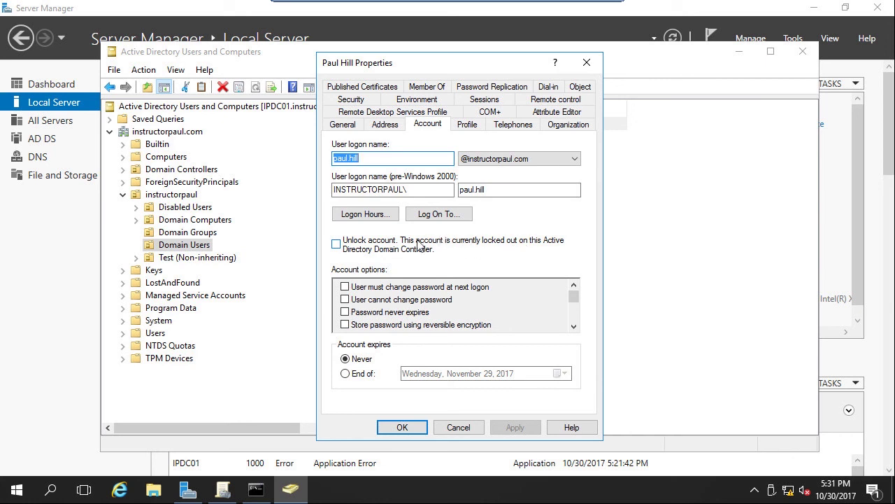
left_click(396, 246)
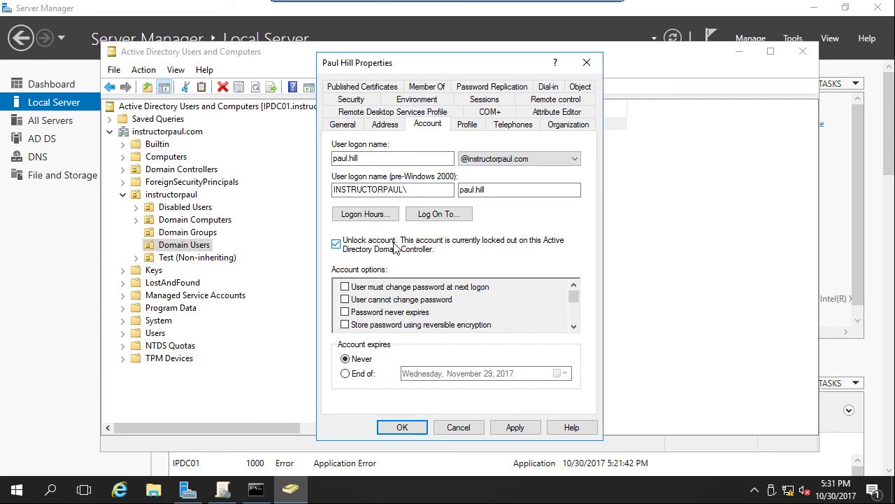
left_click(511, 427)
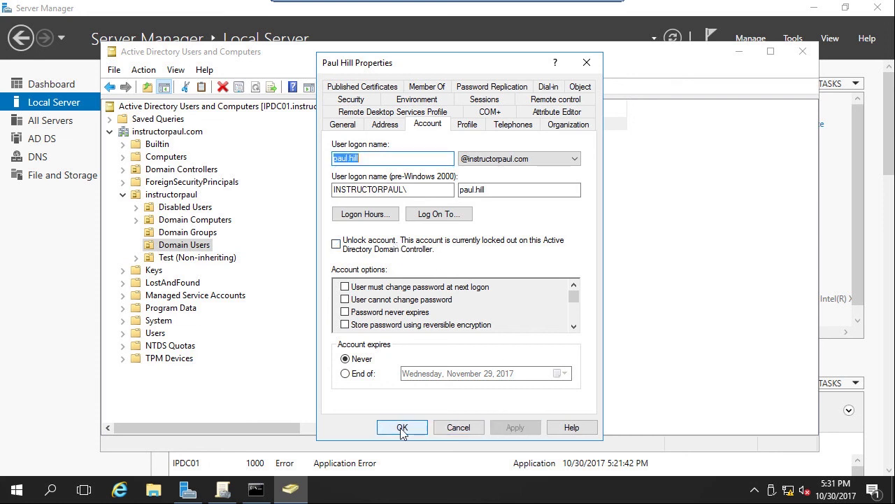
left_click(403, 427)
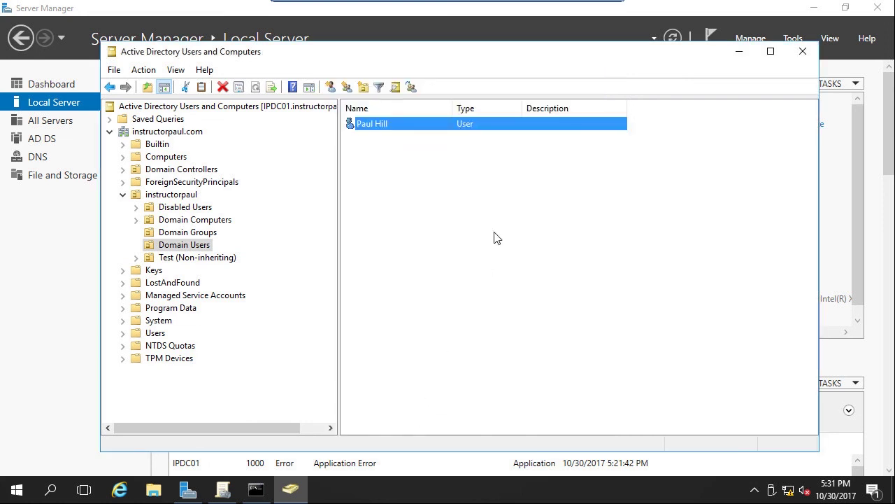
left_click(803, 53)
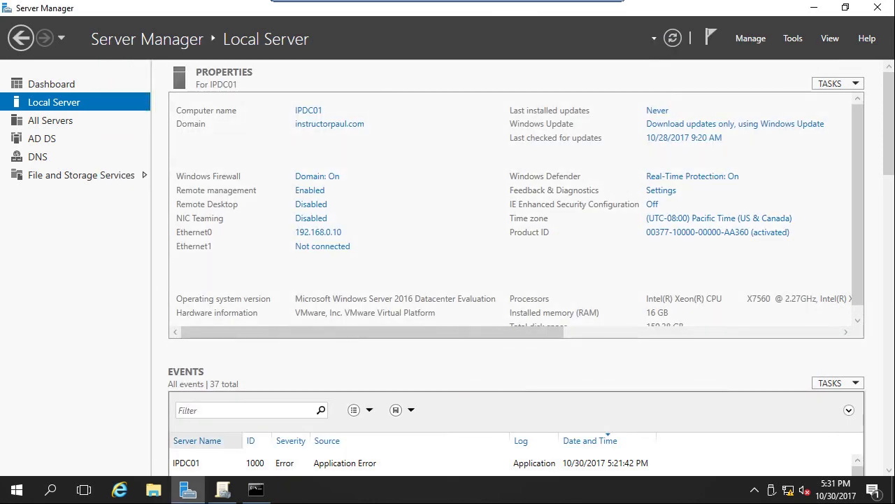
- Bring Group Policy Management back to the Default Domain Policy Settings report from the taskbar
left_click(223, 490)
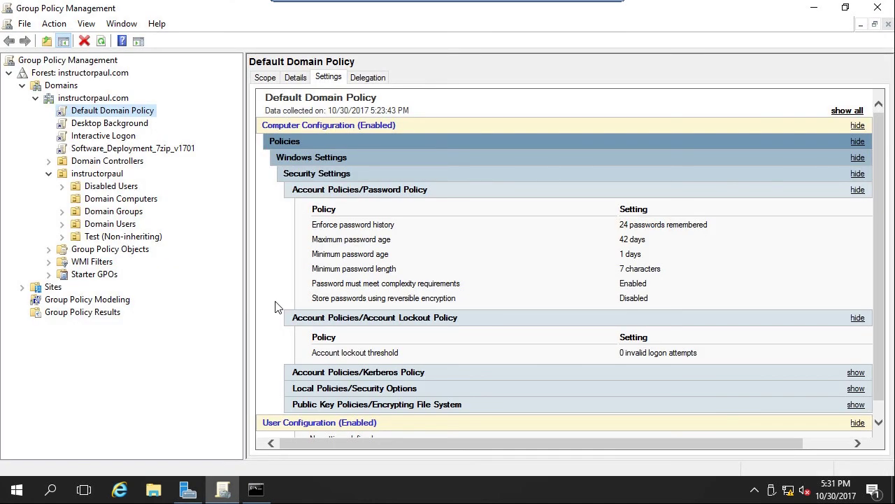